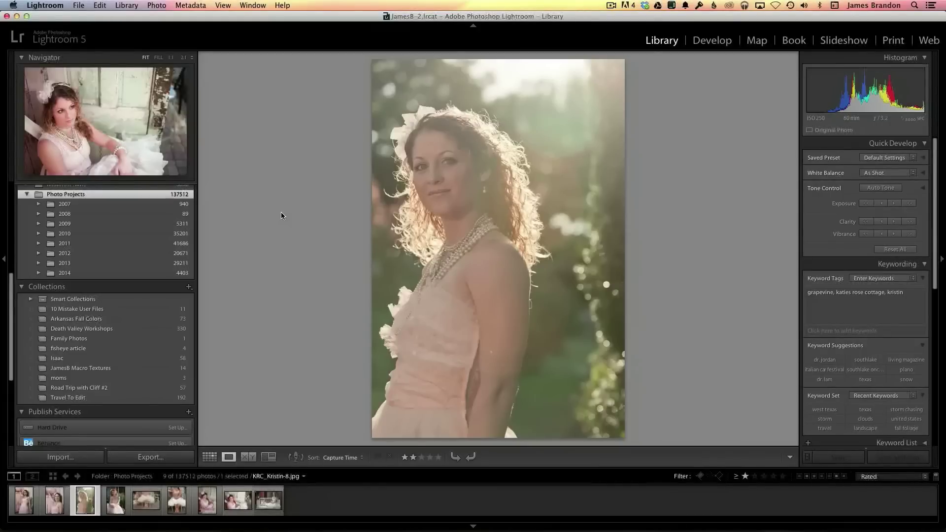
Check the old reference photo, then open the selected portrait in Analog Efex Pro 2 as a copy with Lightroom adjustments
key(super+Tab)
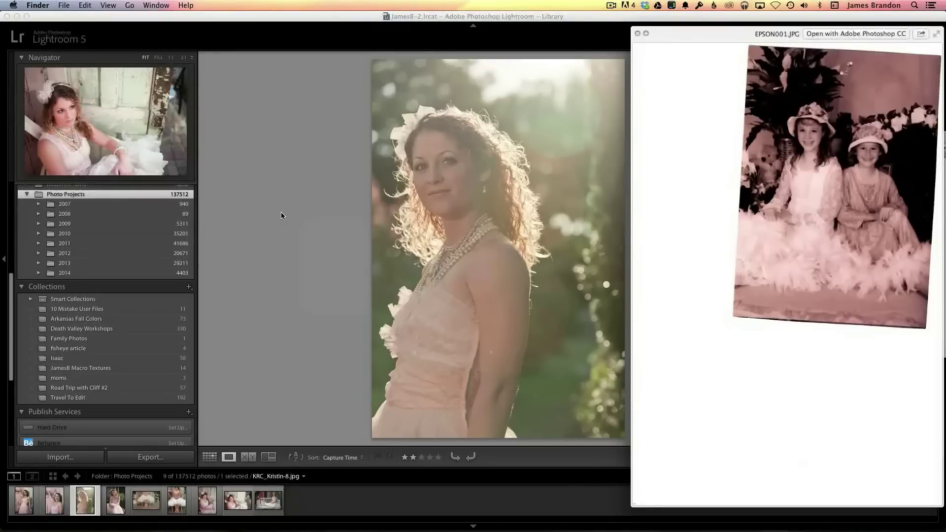
key(super+Tab)
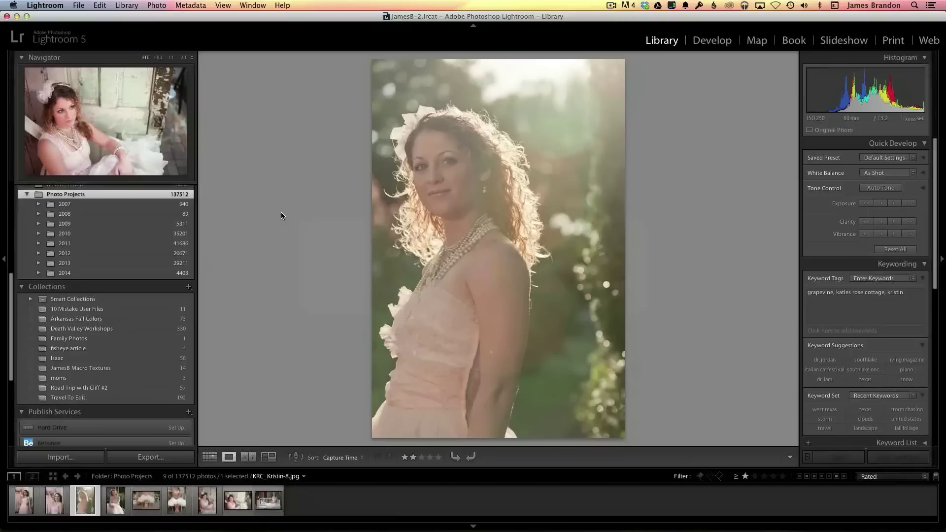
right_click(448, 152)
mouse_move(507, 206)
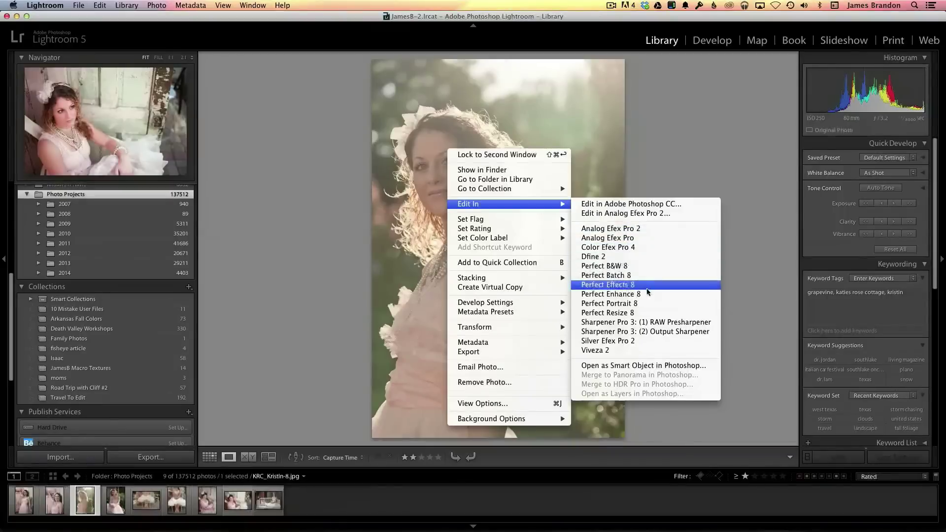
click(619, 229)
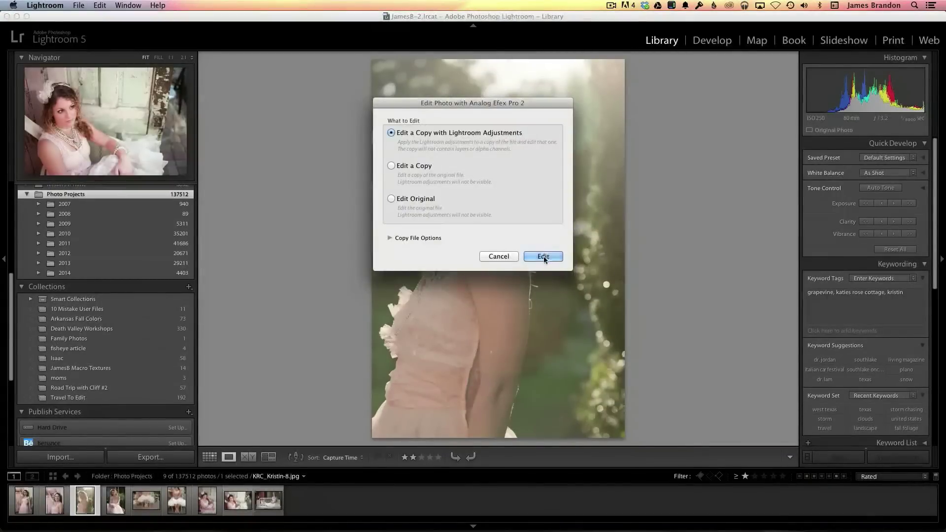
click(543, 257)
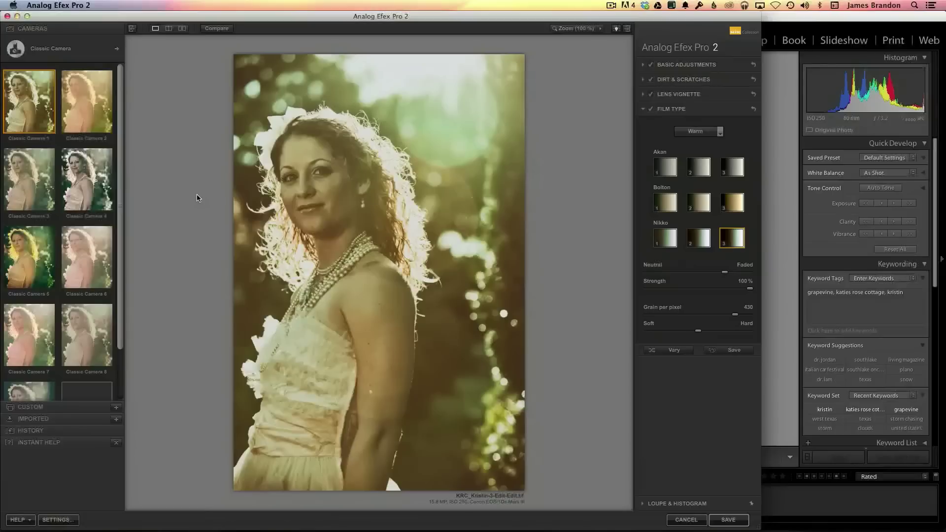
Start a custom camera setup that contains only the Frames tool
click(22, 52)
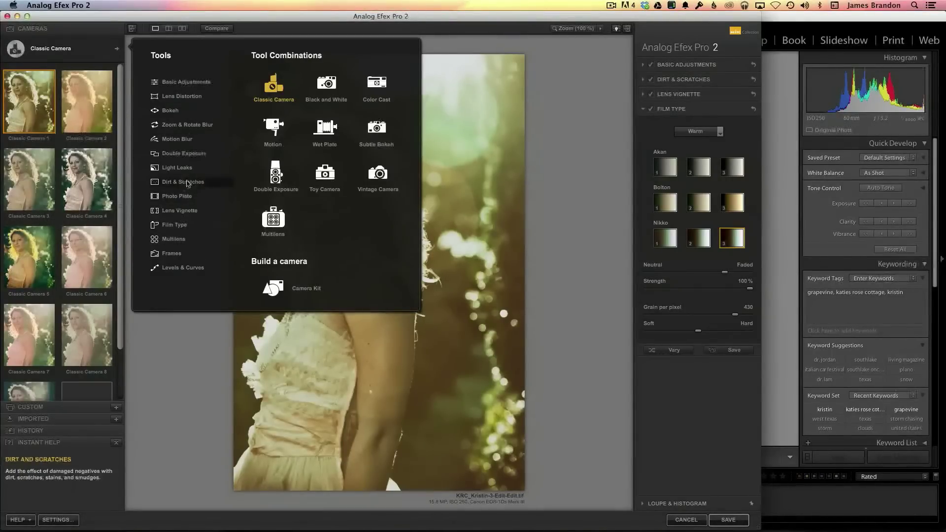
click(172, 252)
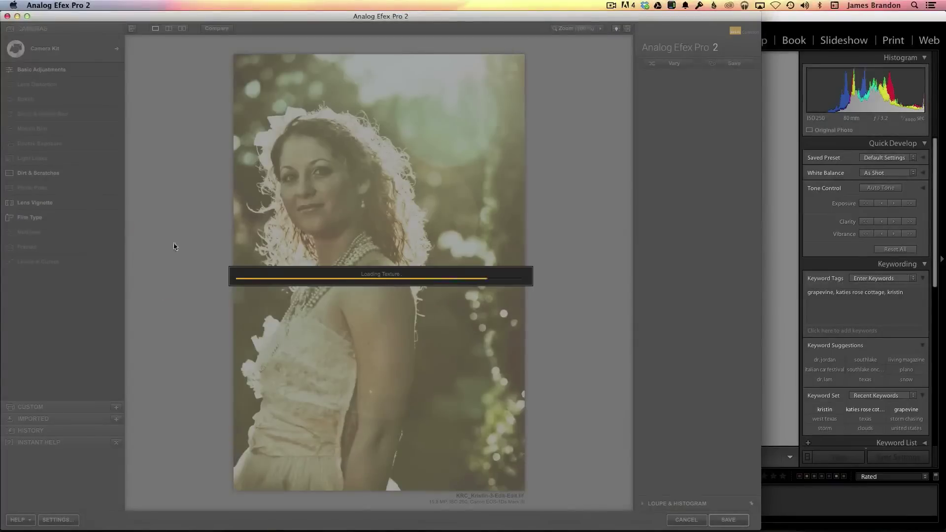
Bring the EPSON001.JPG reference photo to the front and resize its preview to sit beside the portrait being edited
key(super+Tab)
key(super+Tab)
key(super+Tab)
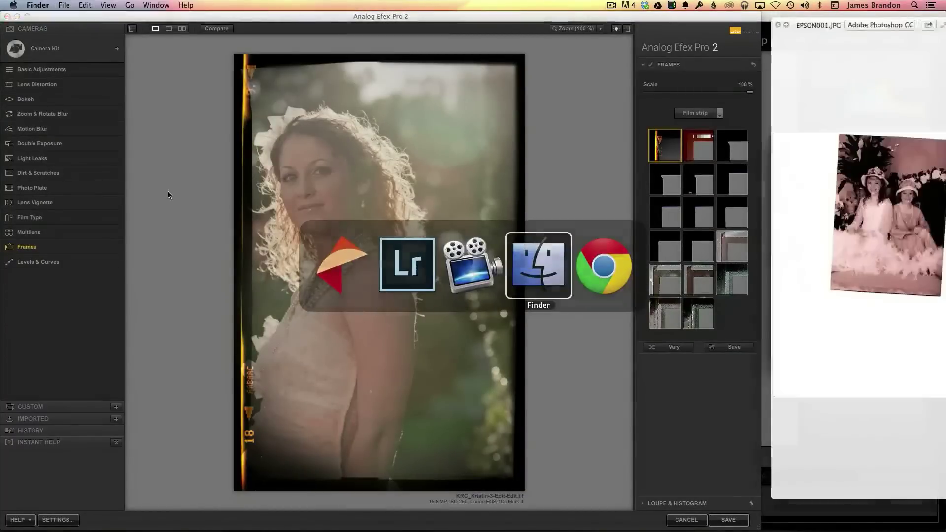
drag(770, 79, 536, 97)
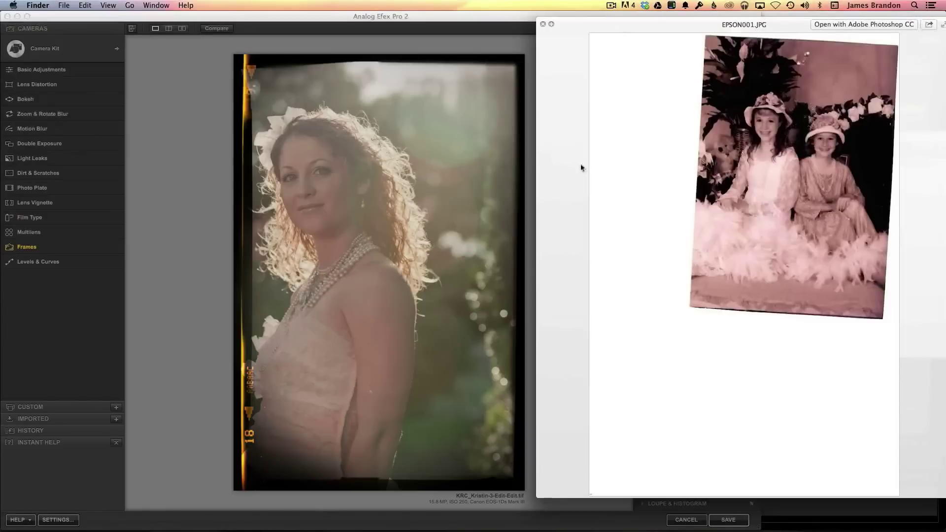
drag(536, 152, 765, 139)
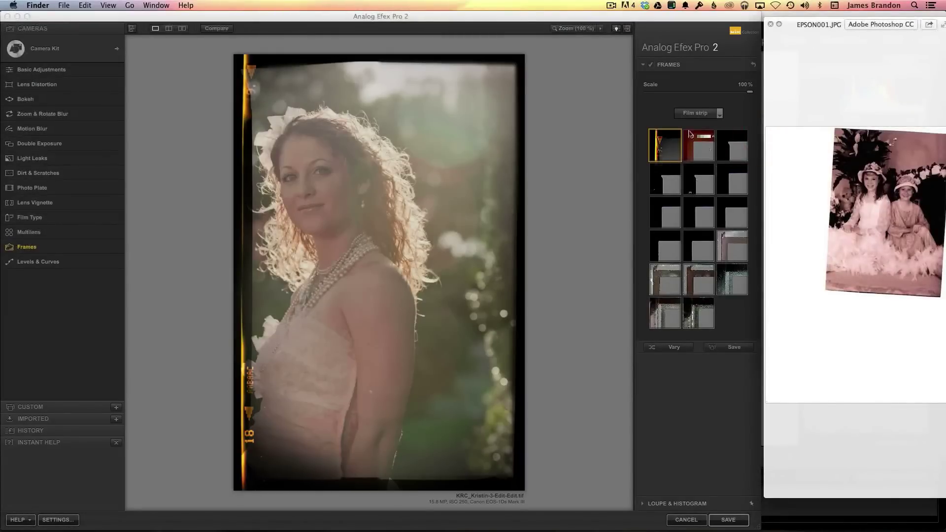
Try several Film strip frames on the portrait, including black borders and a translucent brown one
click(719, 113)
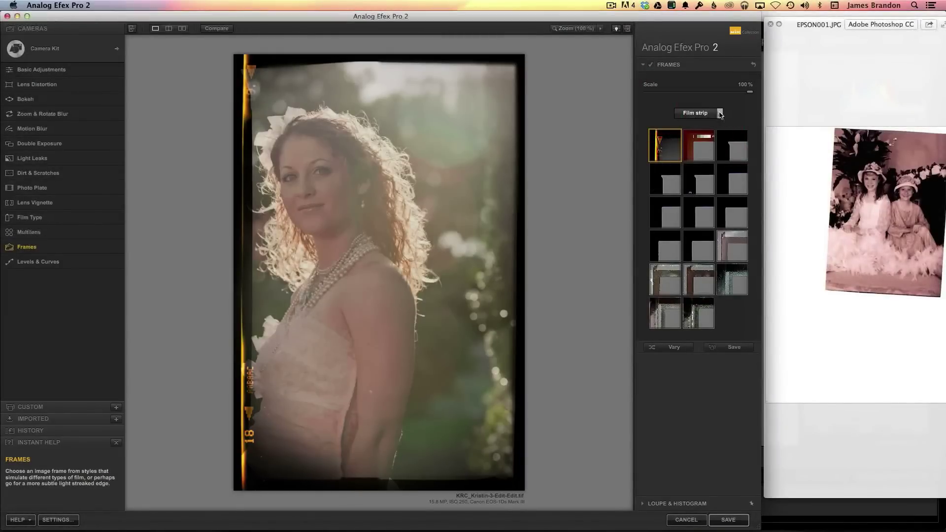
click(672, 215)
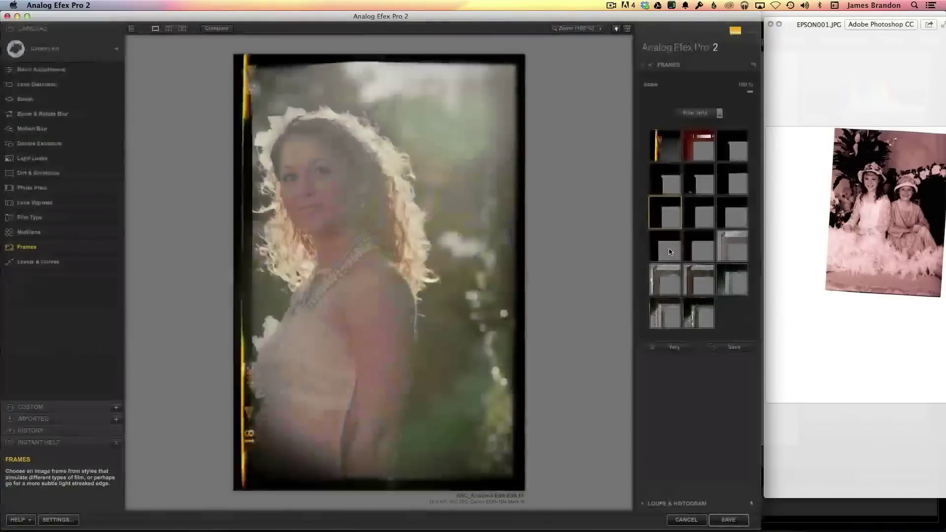
click(672, 251)
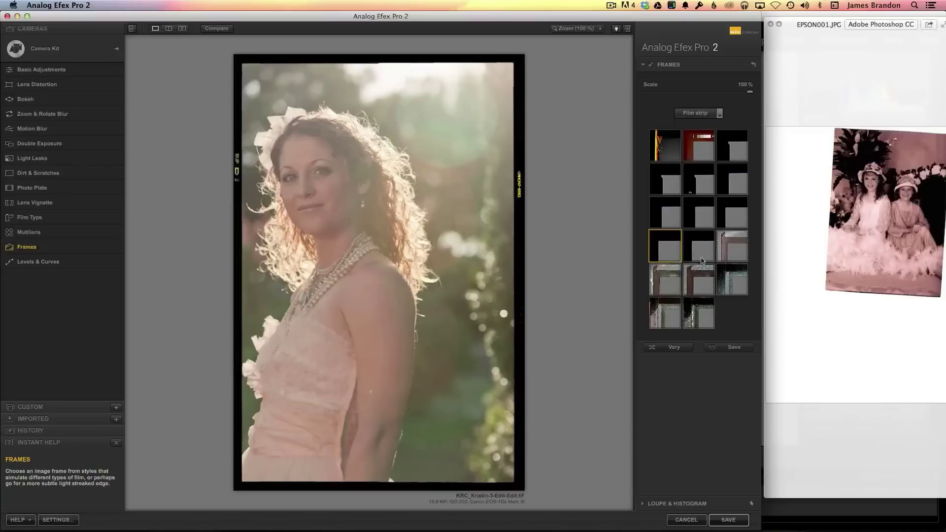
click(700, 277)
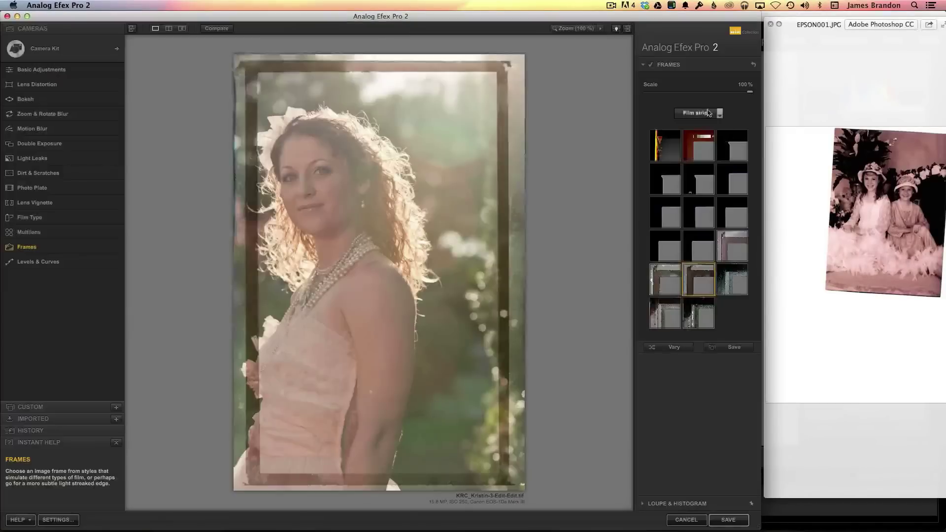
Switch the frame category to Lightbox, compare its frames and apply the first frame in the second row
click(708, 113)
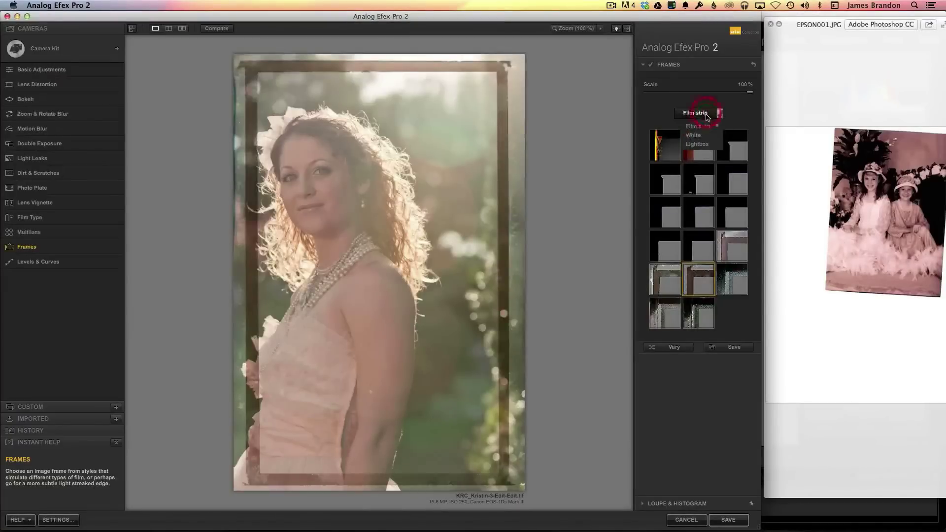
click(706, 146)
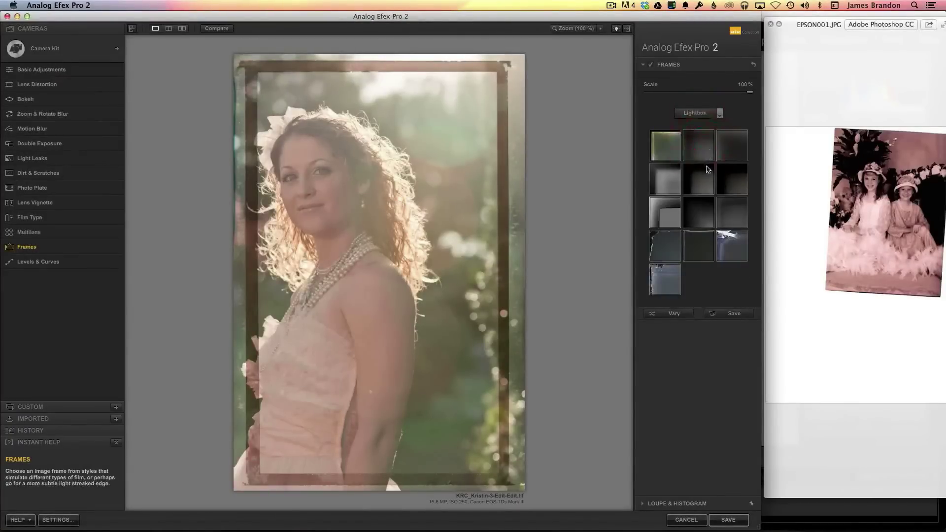
click(667, 223)
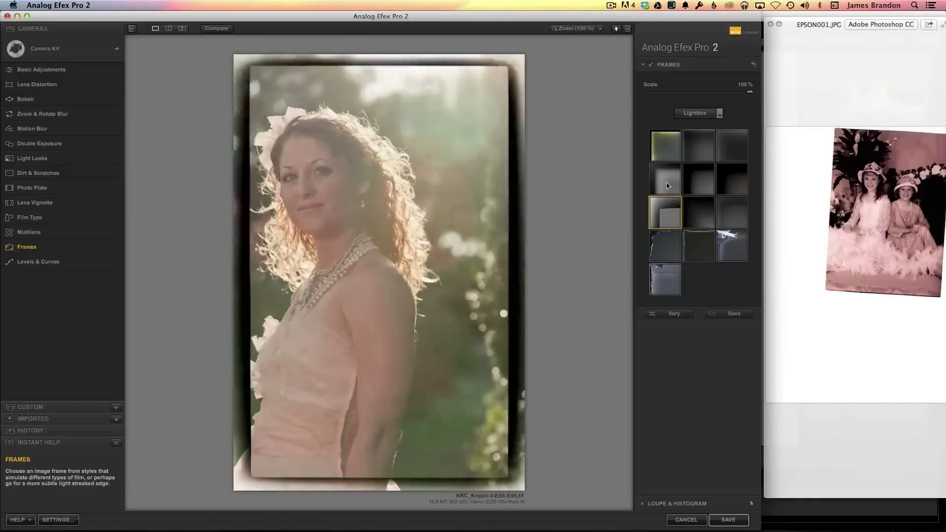
click(665, 154)
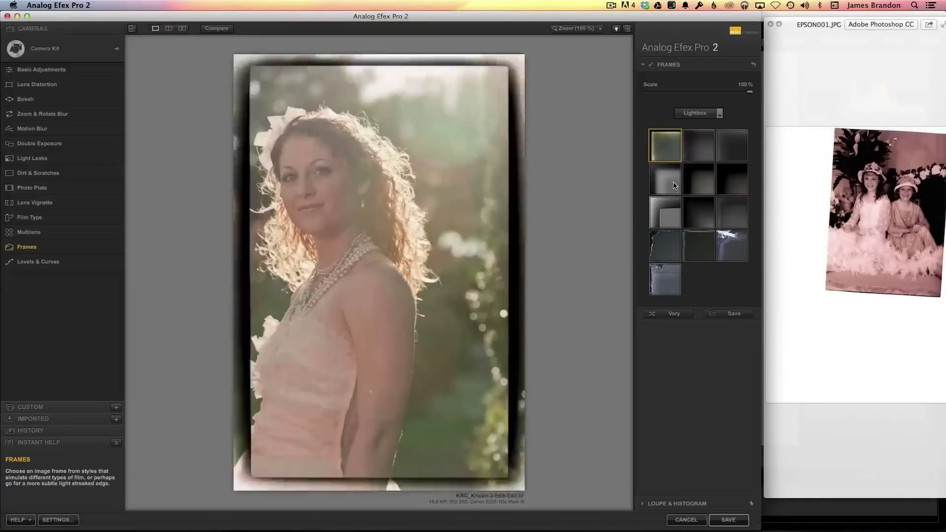
click(675, 186)
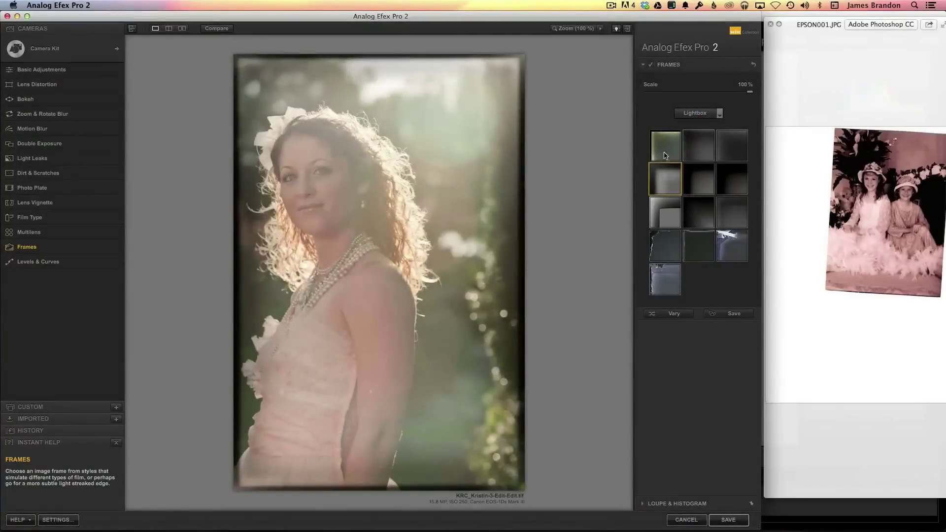
click(666, 153)
click(668, 182)
click(666, 150)
click(668, 184)
click(669, 187)
Reduce the Lightbox frame's scale to about 67% and collapse the Frames settings
drag(746, 95, 712, 95)
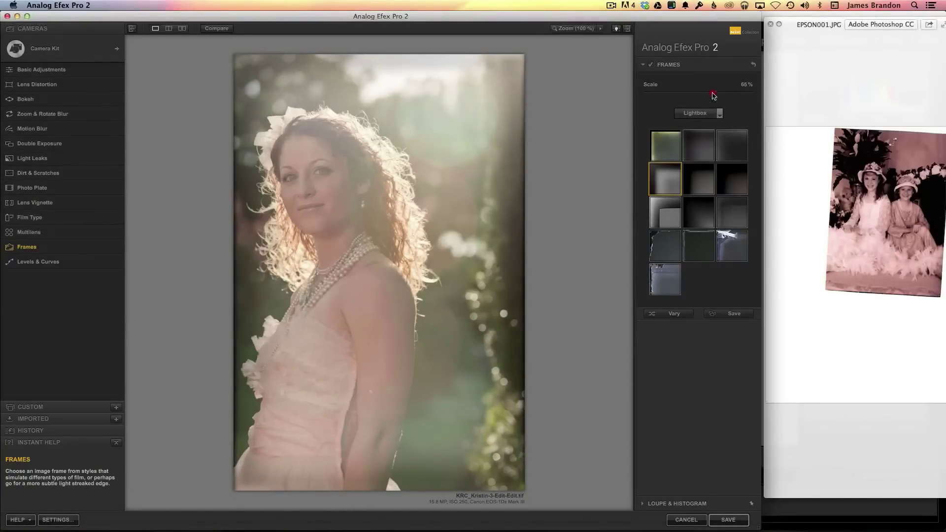
drag(711, 96, 716, 96)
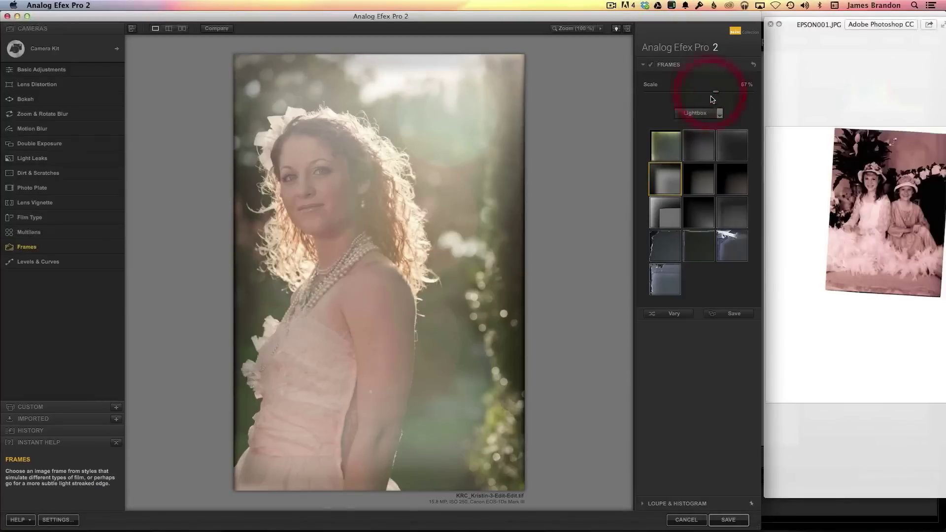
click(642, 65)
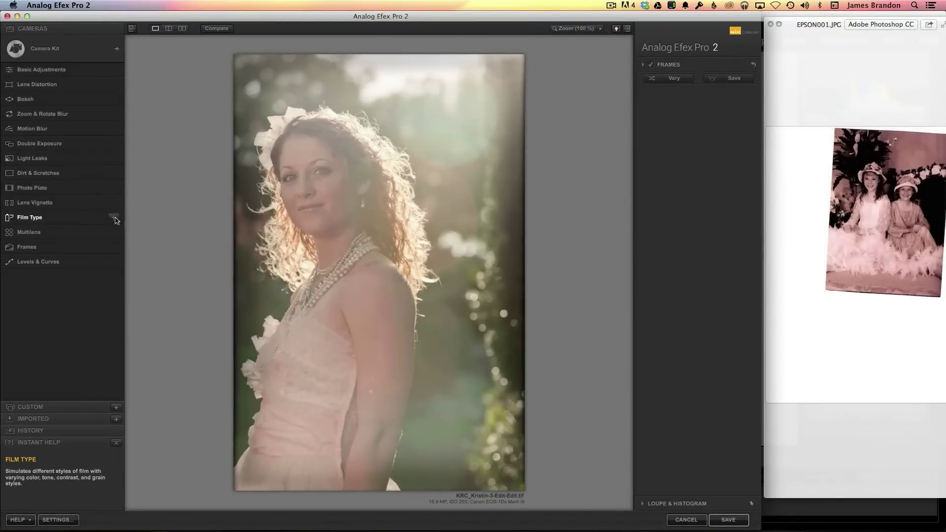
Add the Film Type tool and try the Warm films Bolton 1, Nikko 1 and Akan 2, ending on Akan 1
click(115, 218)
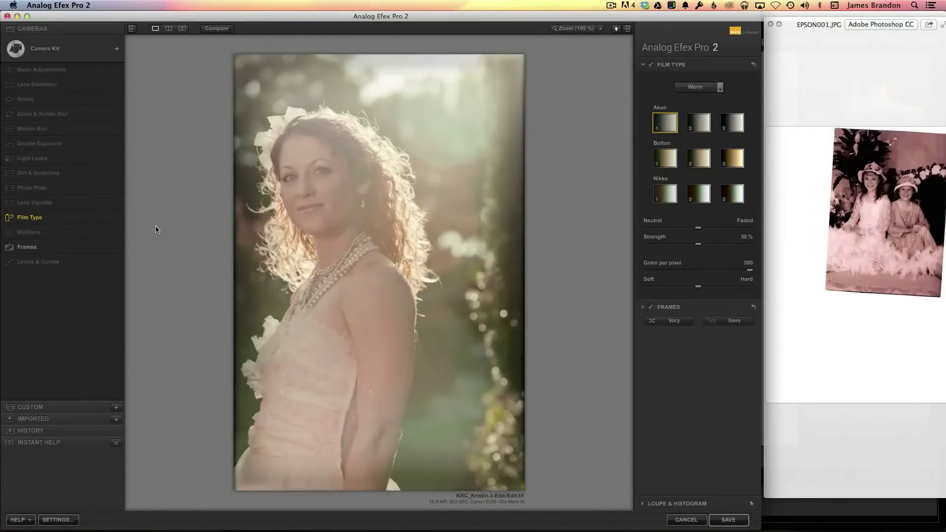
click(666, 158)
click(669, 193)
click(698, 123)
click(667, 123)
Switch the film category to B&W toned, compare its films and apply Kornati 2 to match the reference photo's pink tone
click(720, 88)
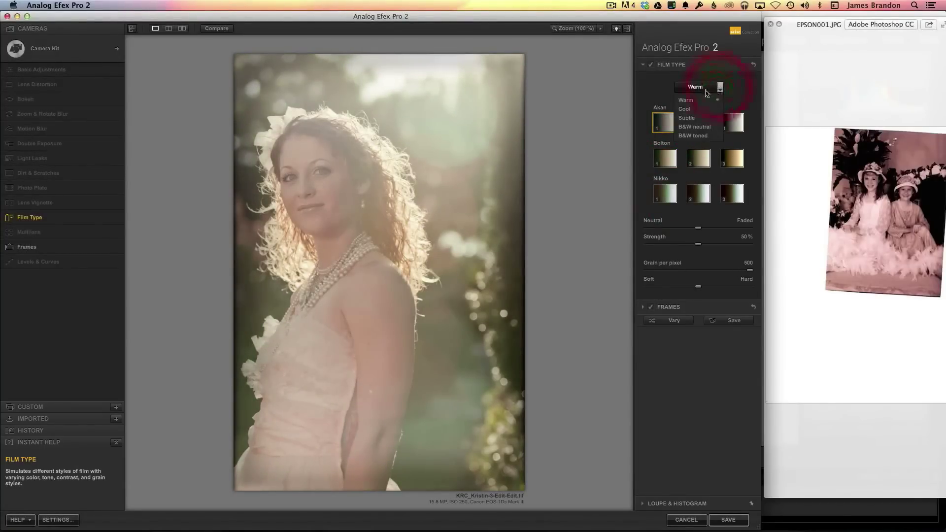
click(703, 137)
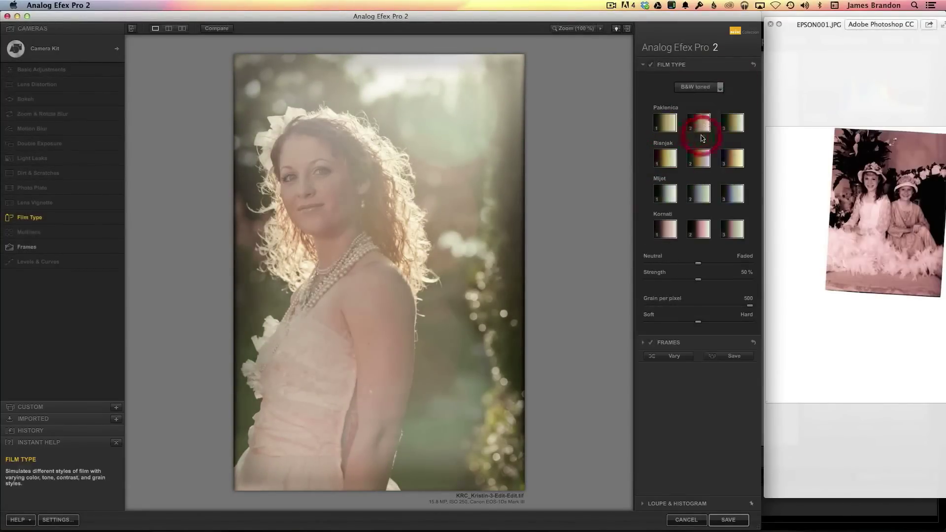
click(666, 229)
click(699, 228)
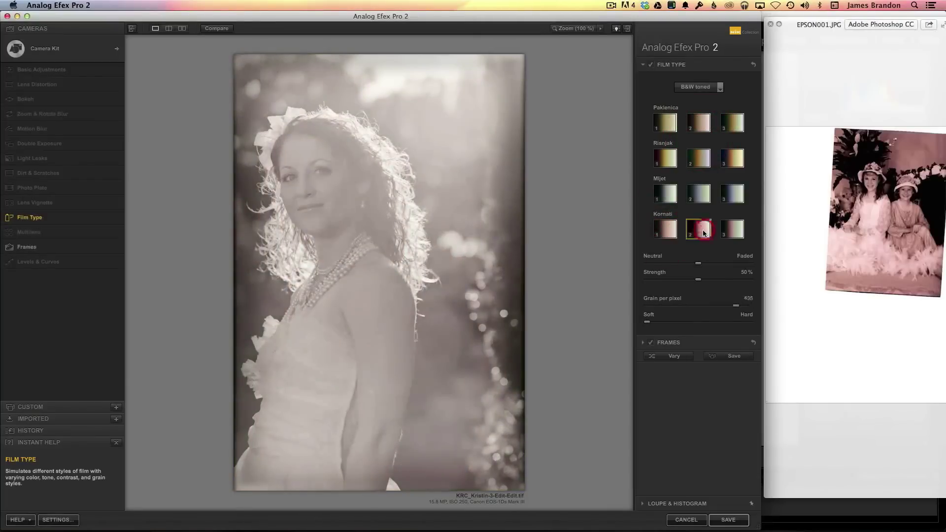
click(736, 230)
click(667, 123)
click(668, 159)
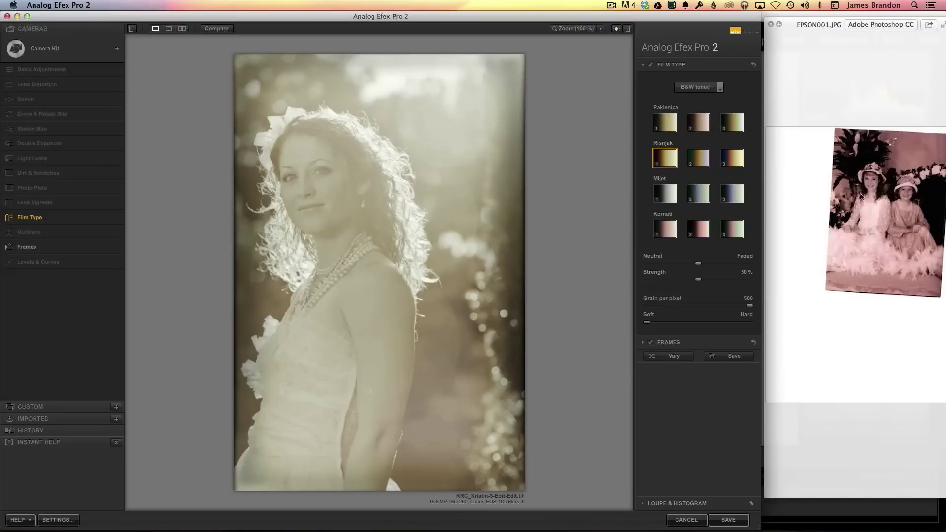
click(699, 196)
click(702, 233)
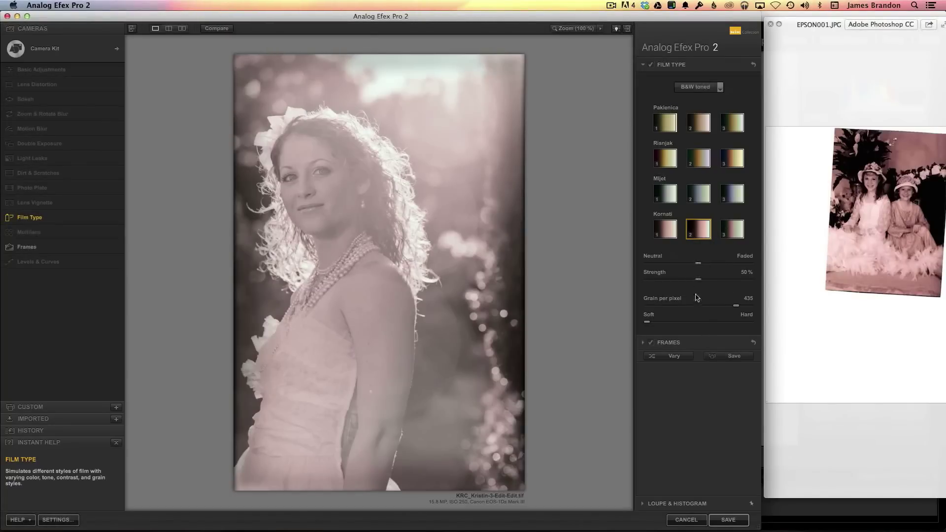
Set the film fully to Neutral, increase its strength, raise grain per pixel to the maximum, and collapse the Film Type settings
drag(699, 266, 653, 264)
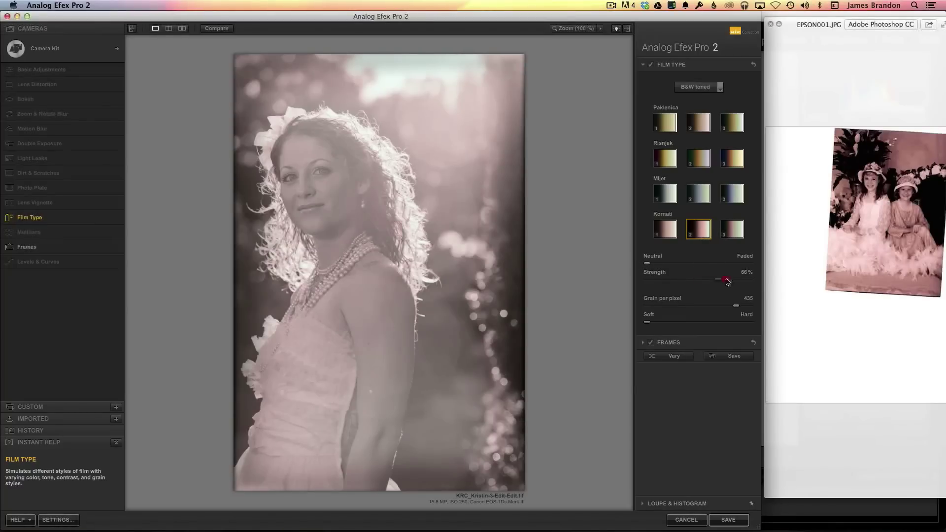
drag(738, 281, 738, 282)
drag(749, 282, 739, 282)
drag(737, 306, 764, 302)
click(644, 64)
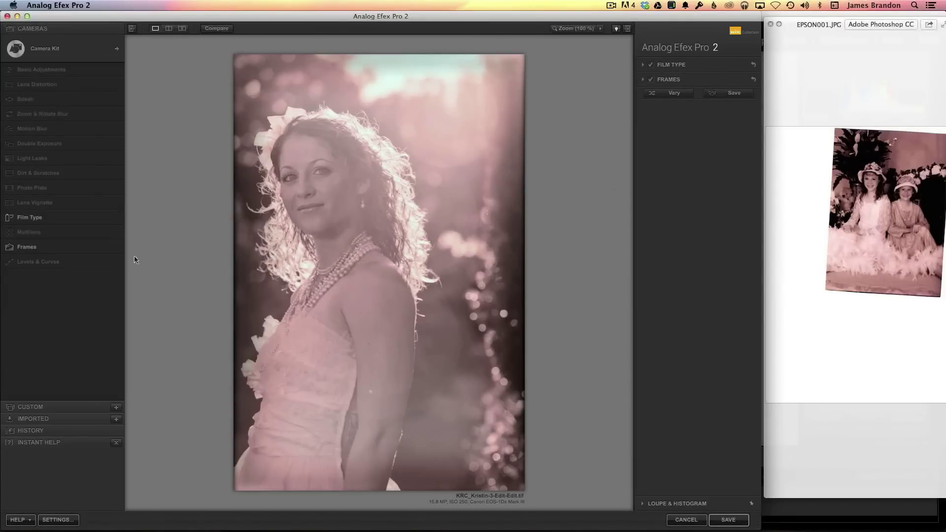
Add Levels & Curves and shape the RGB curve into an S with darker shadows and brighter highlights, then collapse its settings
click(114, 263)
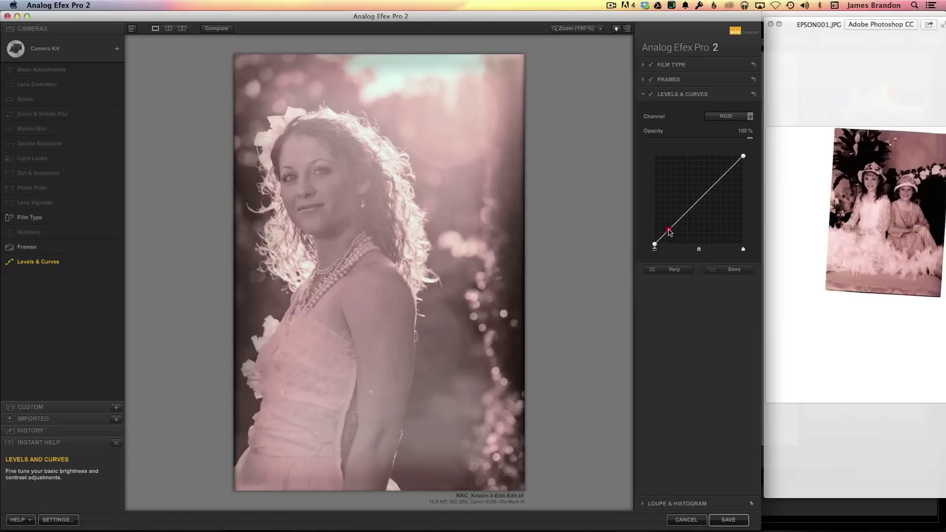
drag(670, 232, 673, 234)
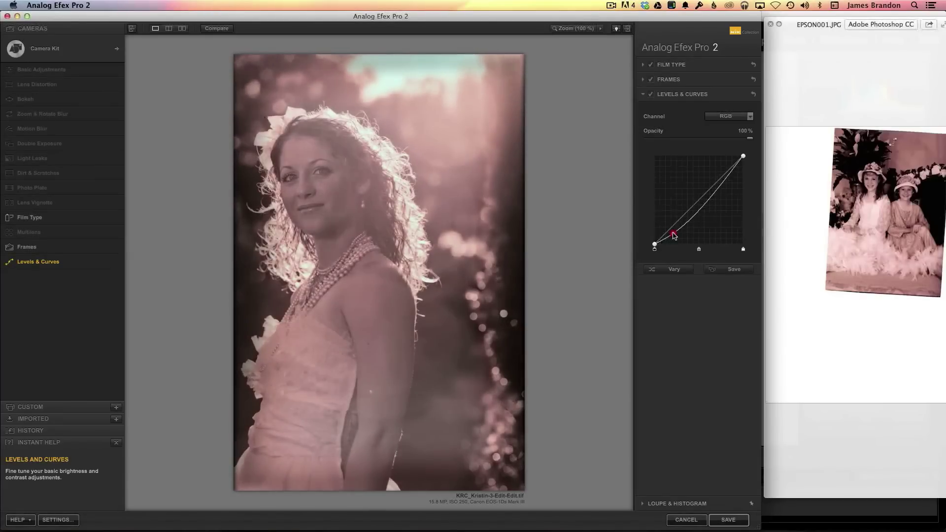
drag(722, 181, 719, 172)
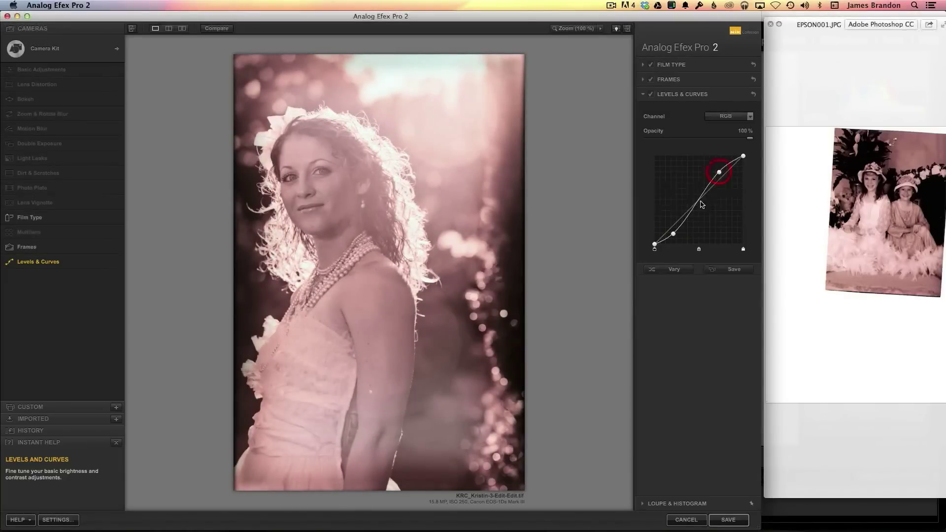
drag(675, 235, 681, 232)
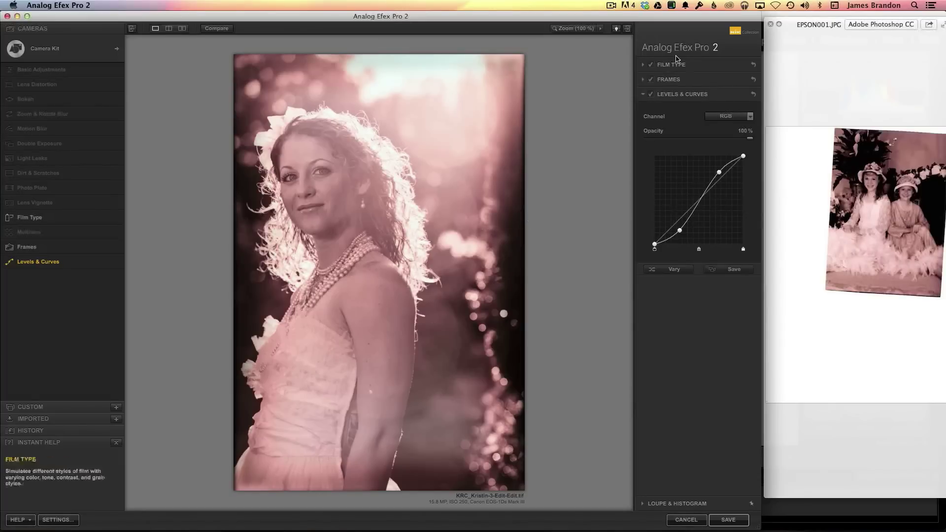
click(644, 94)
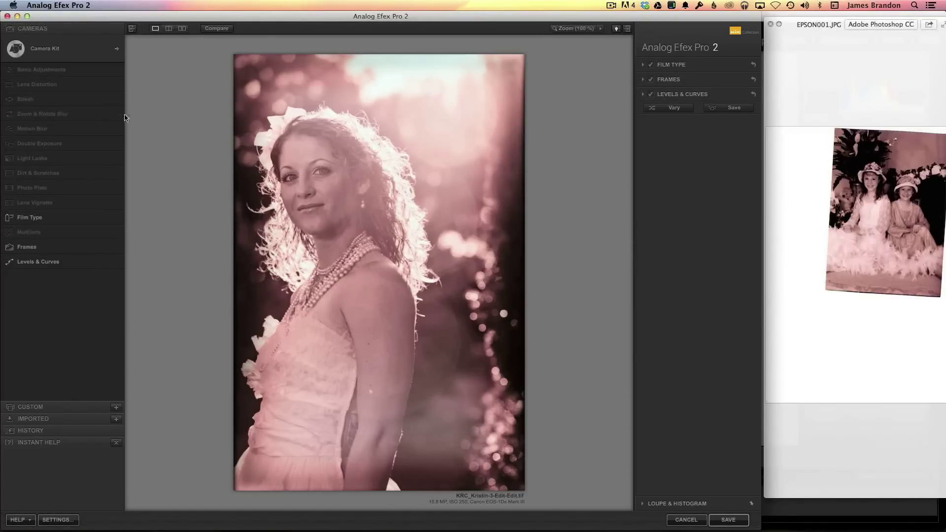
Add the Bokeh filter, centre its focus area on the woman's face and enlarge it to cover her head and upper shoulders
mouse_move(63, 134)
mouse_move(19, 102)
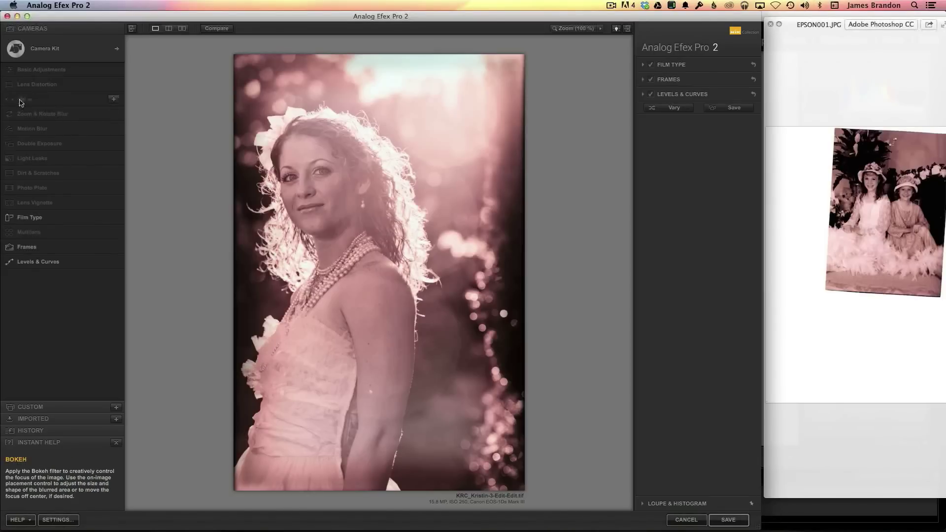
click(115, 102)
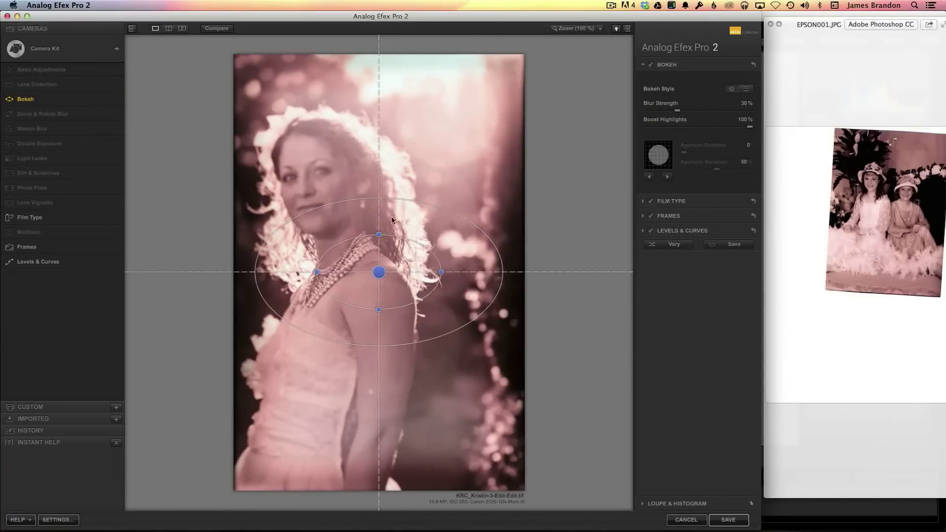
drag(379, 272, 307, 175)
drag(314, 223, 316, 272)
drag(381, 185, 417, 186)
drag(313, 277, 311, 298)
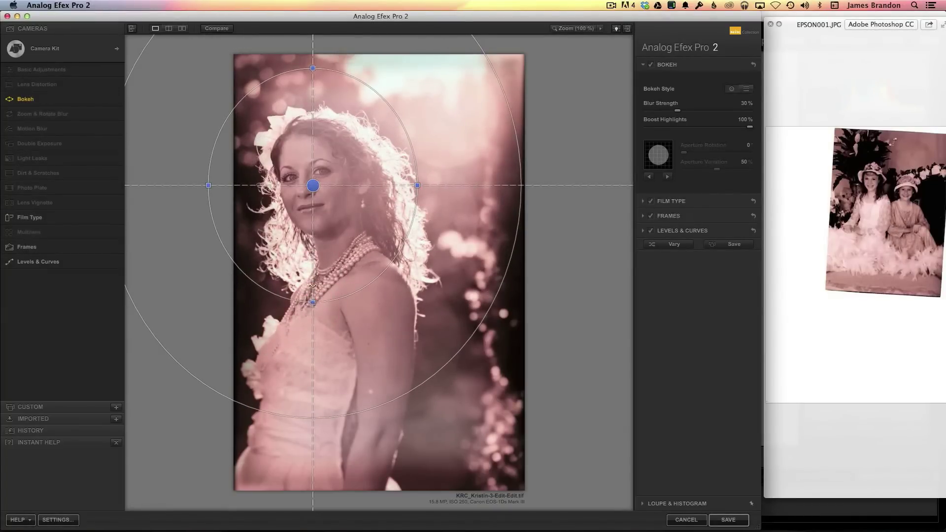
mouse_move(322, 185)
mouse_down()
mouse_move(310, 193)
mouse_move(331, 194)
mouse_up()
drag(322, 311, 321, 324)
drag(425, 196, 445, 193)
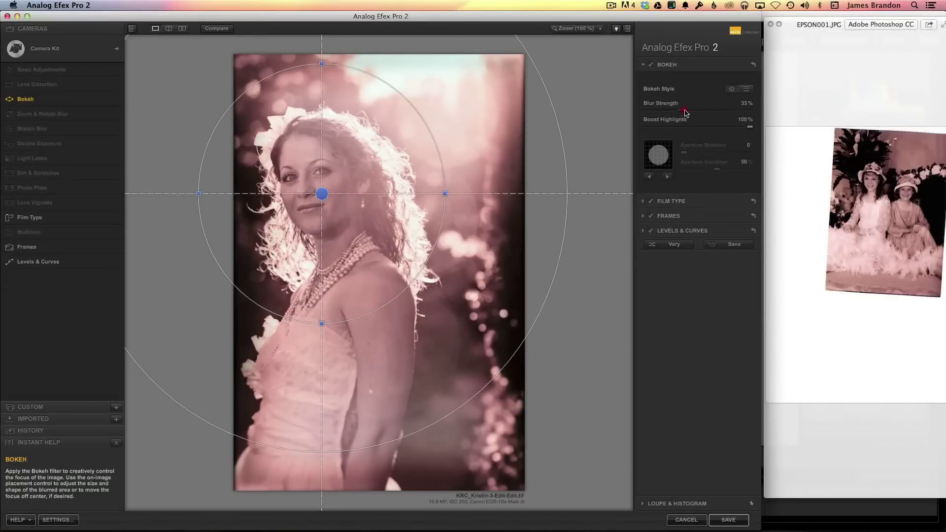
Raise the bokeh blur strength to 44%, nudge the focus centre slightly up on the face, and collapse the Bokeh settings
drag(683, 112, 694, 112)
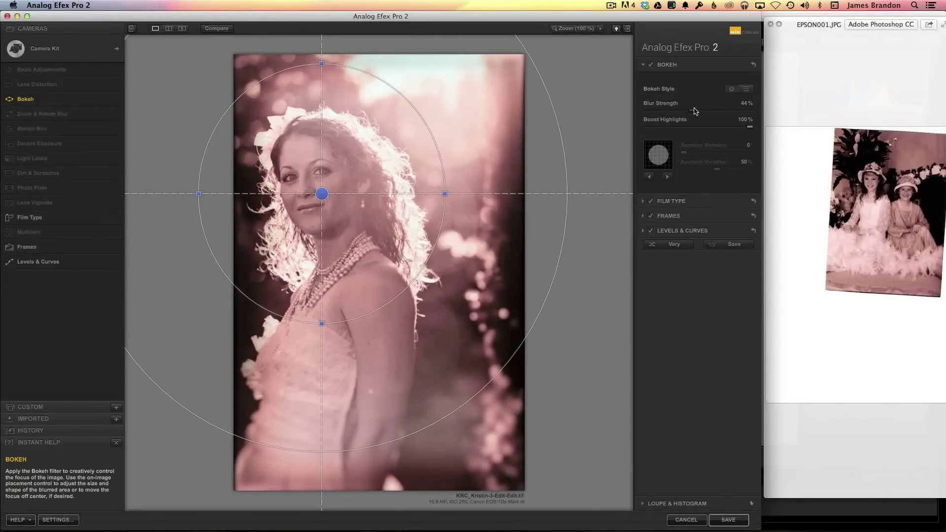
drag(322, 193, 318, 185)
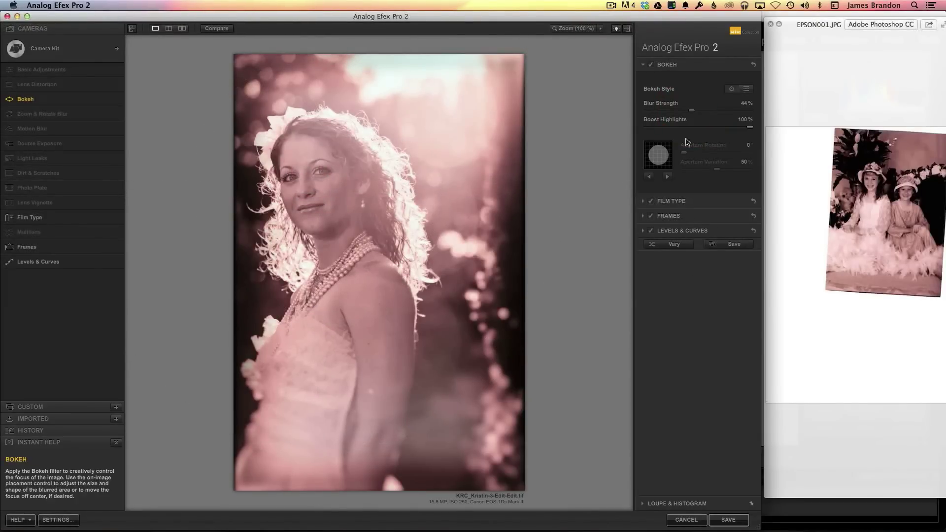
click(644, 66)
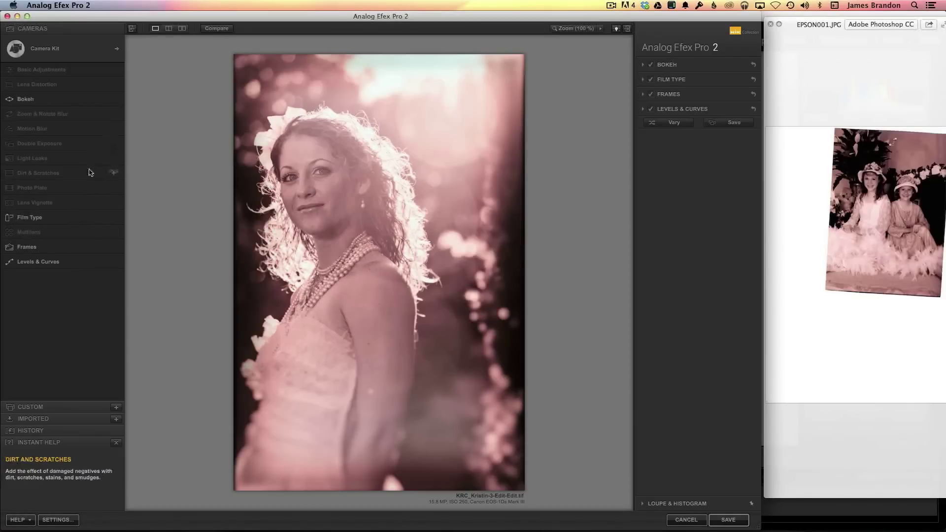
Add Dirt & Scratches, compare several Organic textures and apply the one with dark diagonal cracks
click(114, 174)
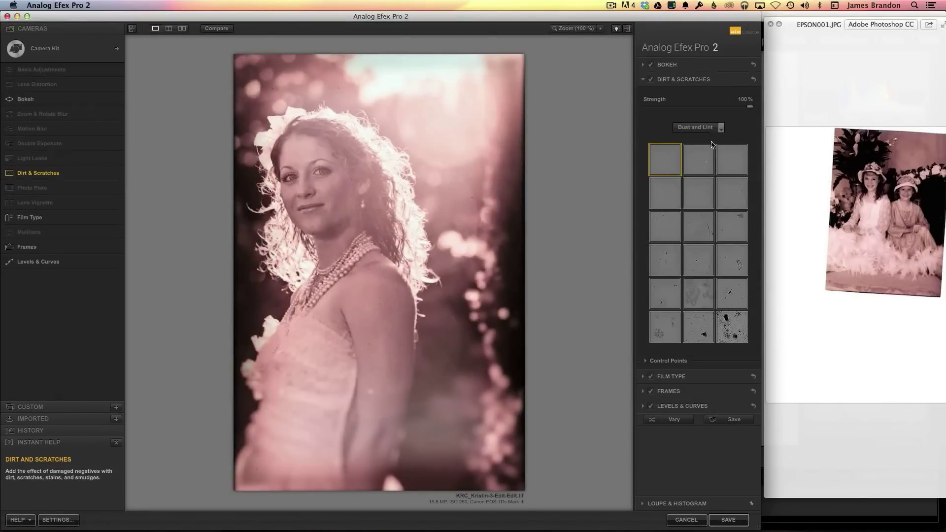
click(720, 128)
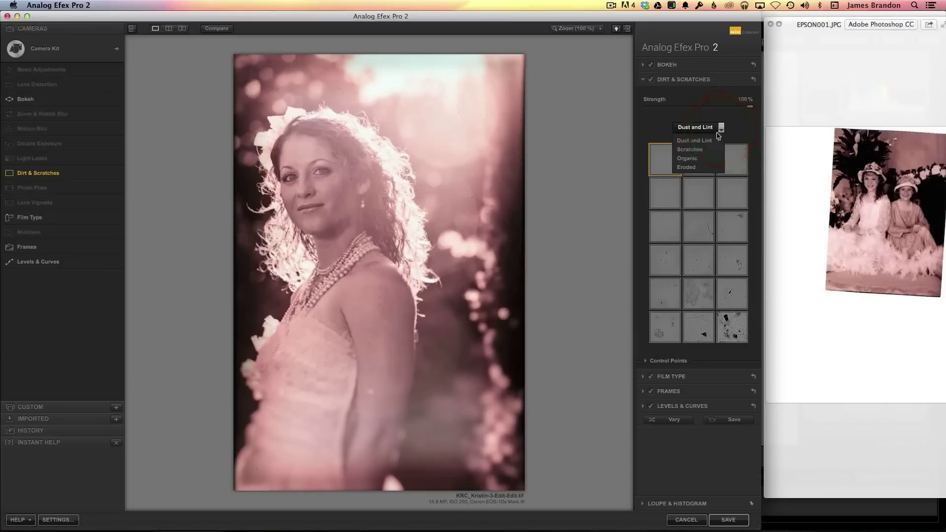
click(696, 159)
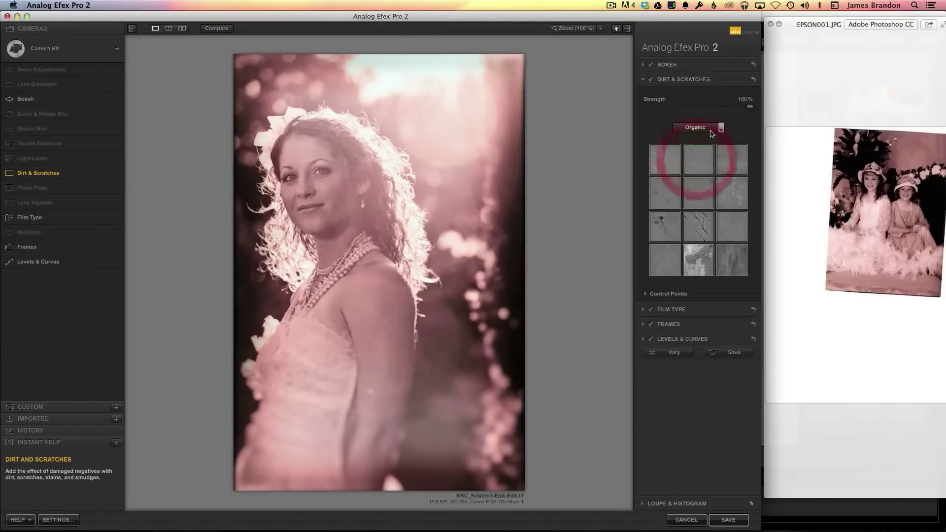
click(666, 165)
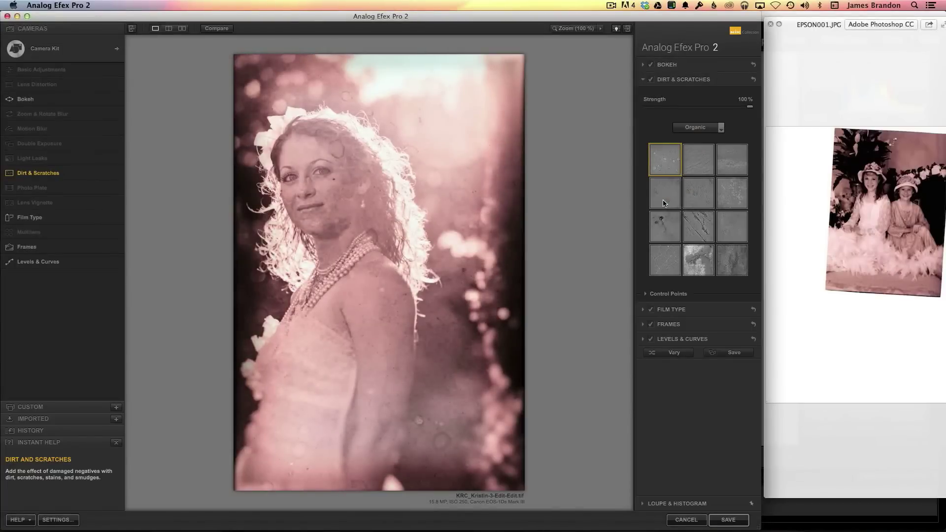
click(664, 203)
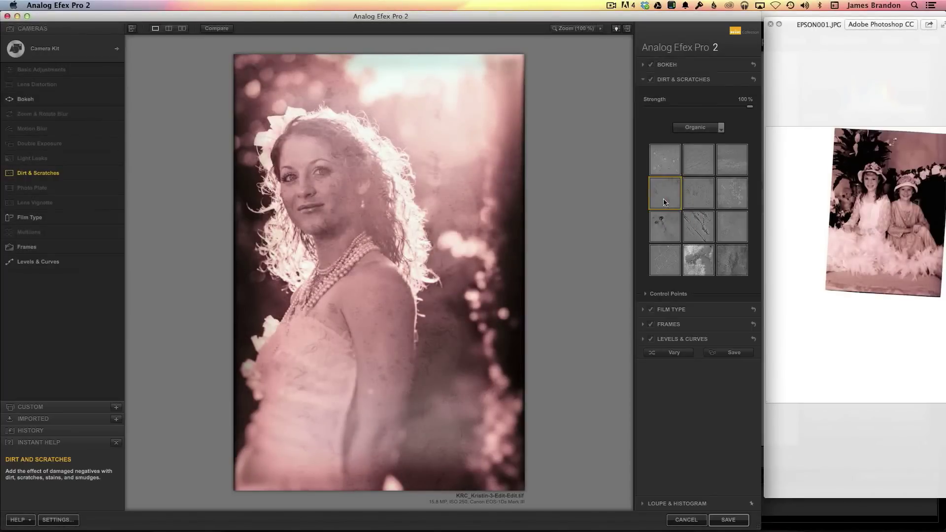
click(694, 164)
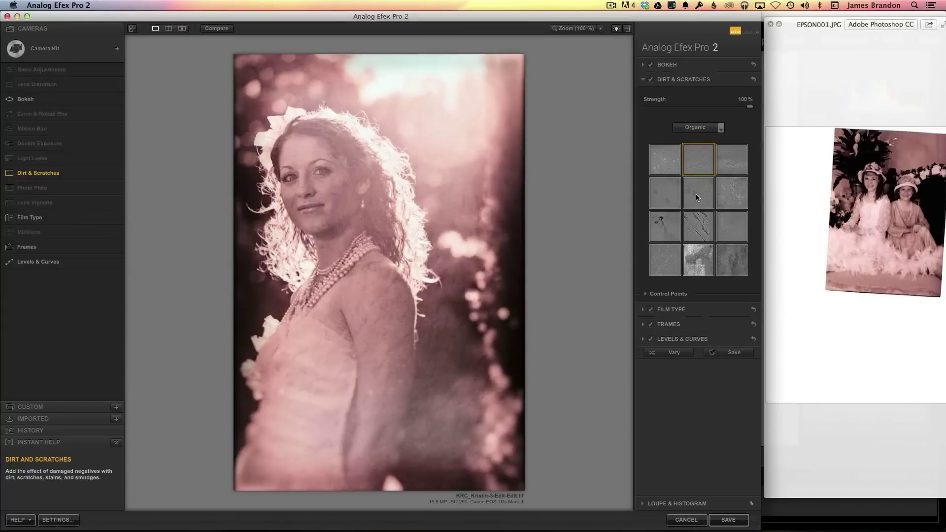
click(696, 197)
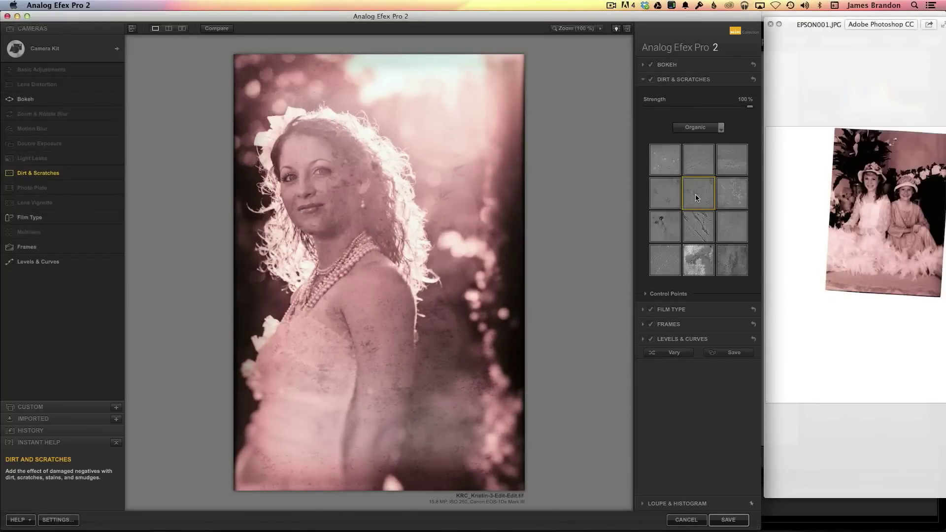
click(735, 199)
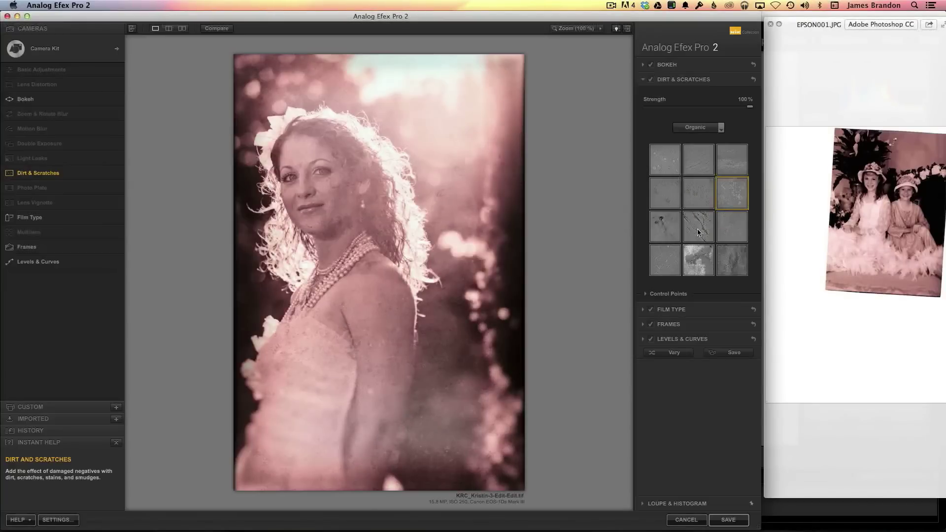
click(698, 232)
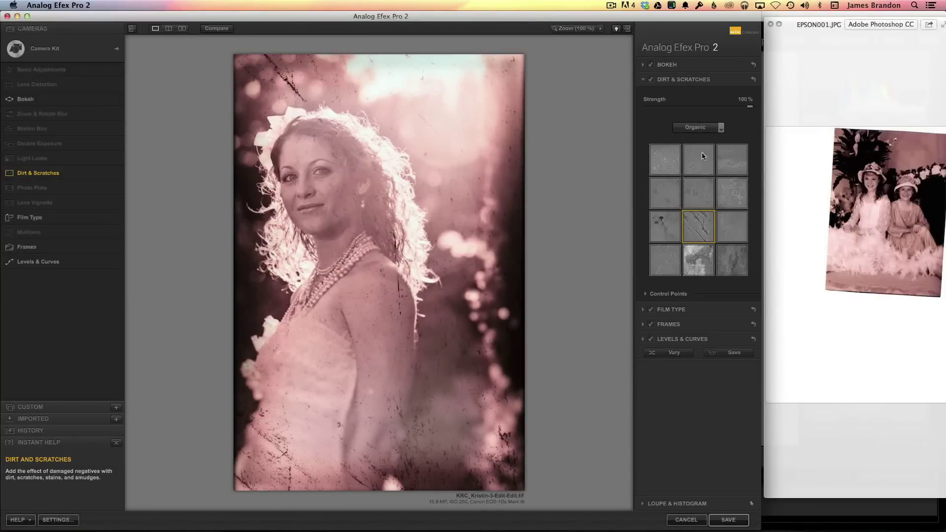
Try the crack texture at 0%, 100% and -100% strength, and settle on a light, subtle effect at -45%
drag(750, 108, 699, 115)
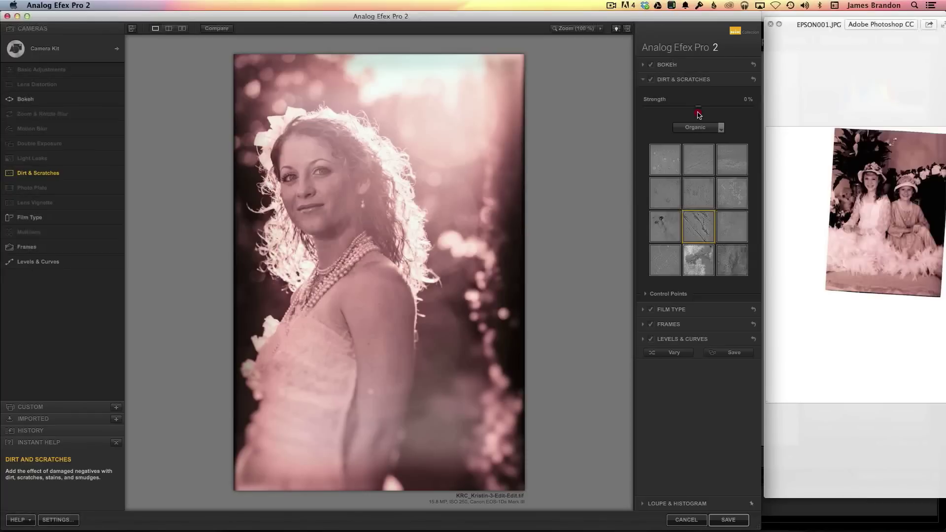
drag(699, 114, 752, 108)
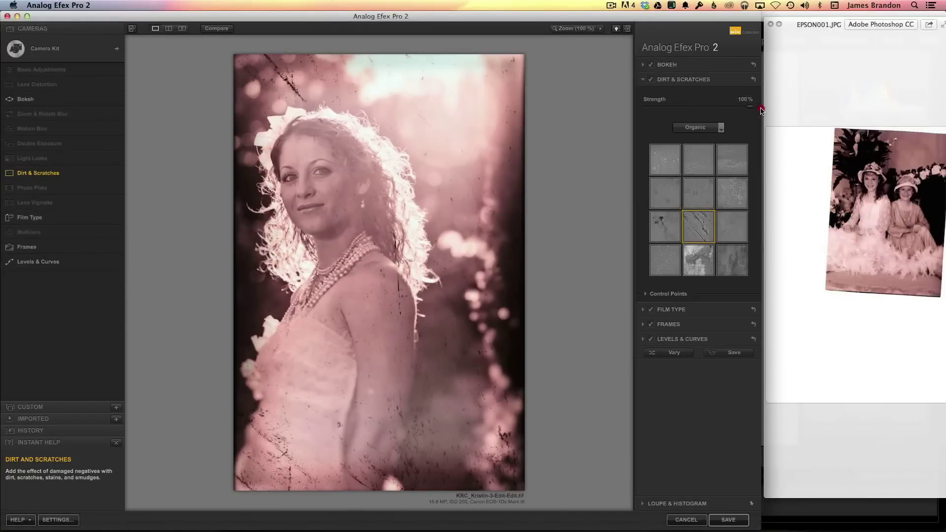
drag(750, 108, 633, 114)
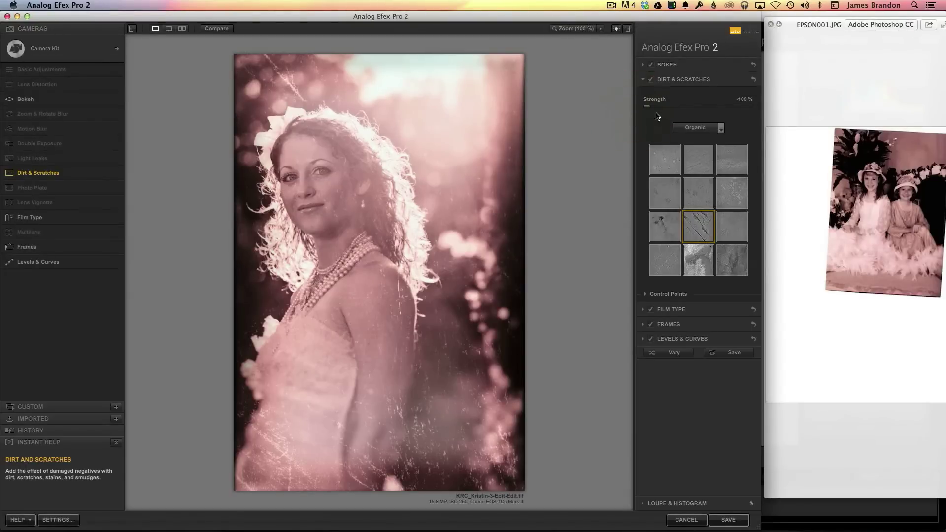
drag(661, 109, 676, 109)
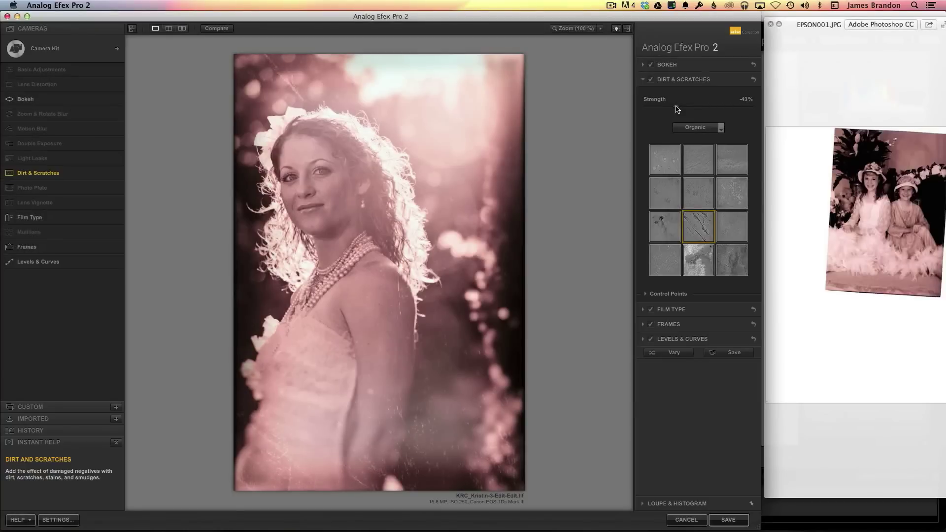
click(674, 107)
click(674, 107)
click(674, 107)
Place a dirt and scratches control point on the face, size it to 37%, lower its strength, and collapse the filter's settings
click(646, 294)
click(673, 316)
click(379, 272)
click(315, 186)
click(346, 187)
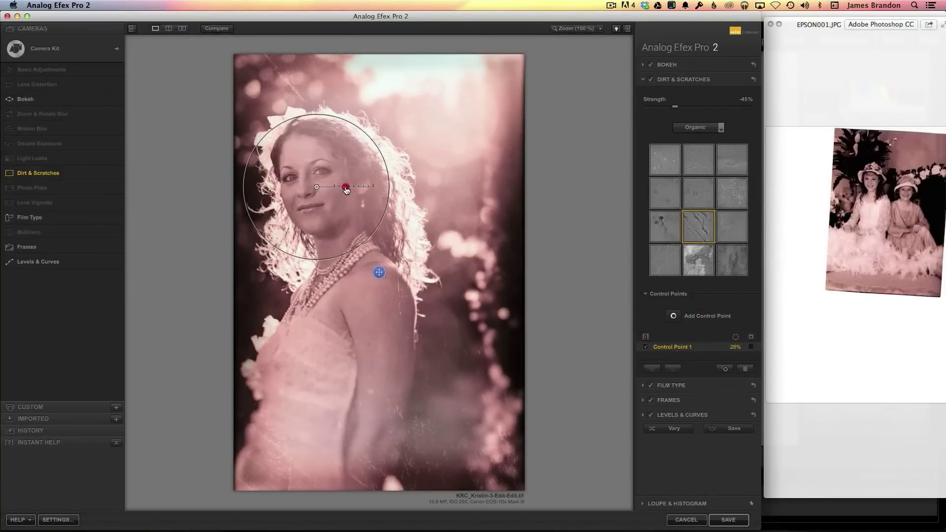
drag(347, 190, 321, 201)
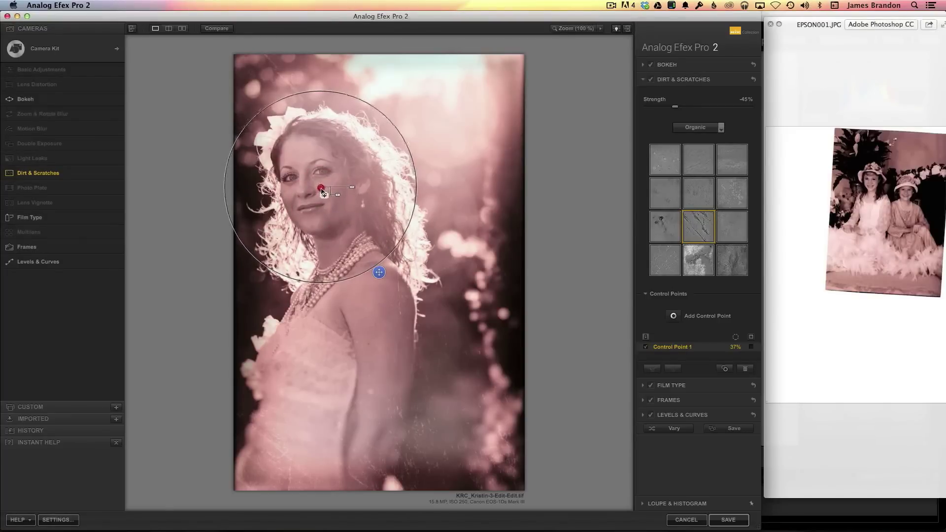
drag(323, 192, 320, 189)
click(643, 80)
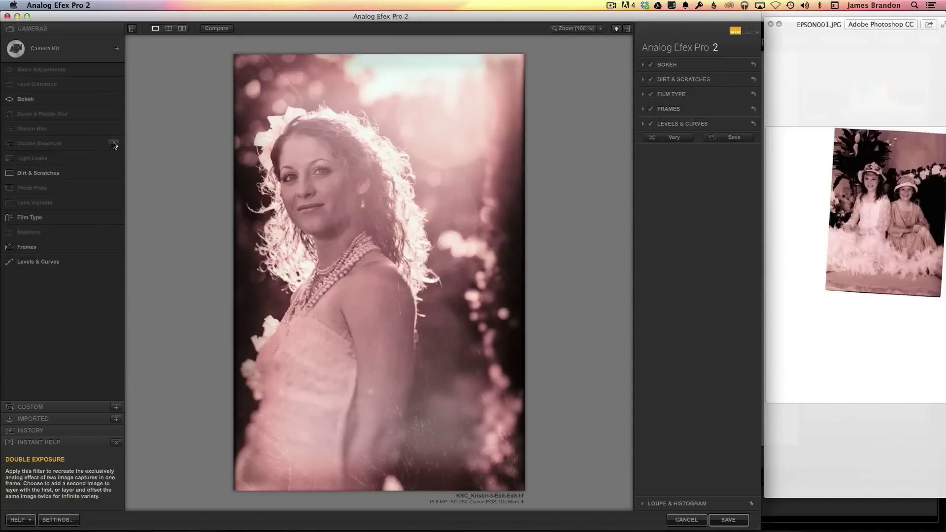
Add Double Exposure with 100% zoom strength, enlarge its placement frame, move it to the portrait's lower right, and collapse the settings
click(117, 144)
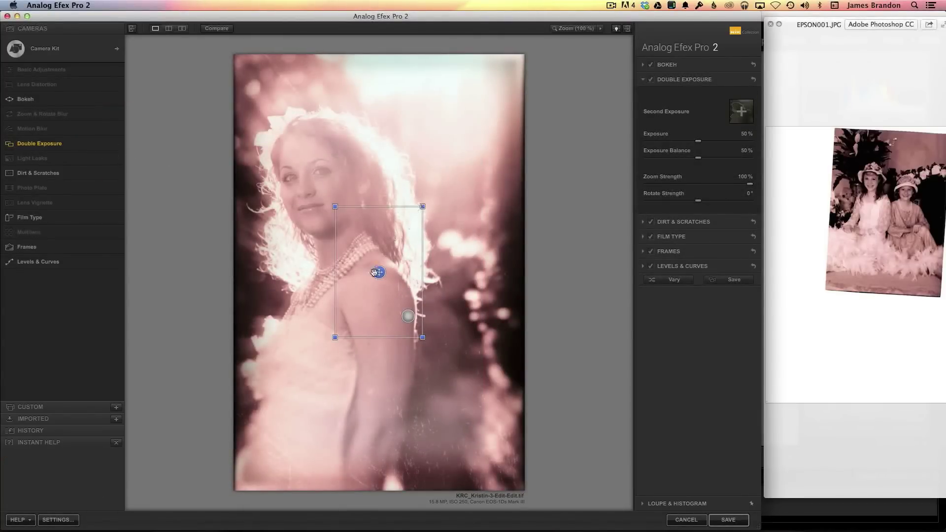
drag(380, 272, 438, 272)
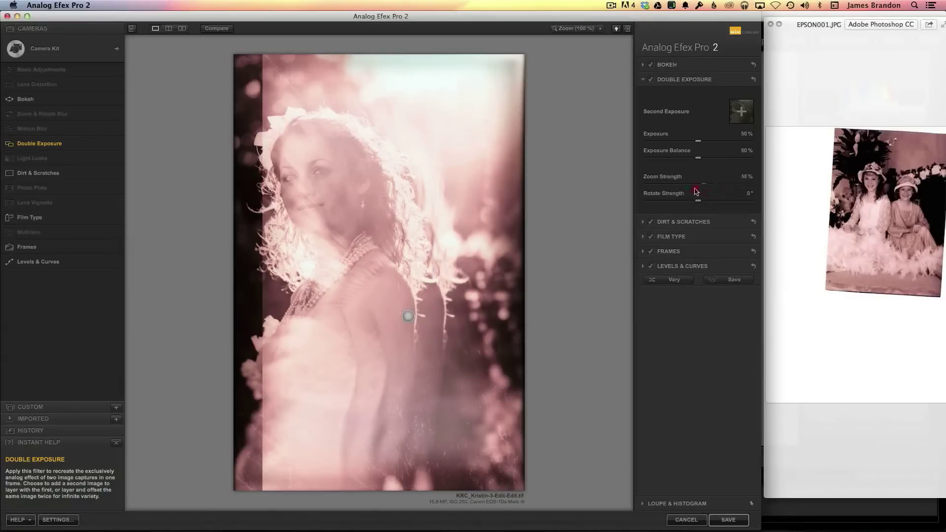
drag(697, 189, 717, 187)
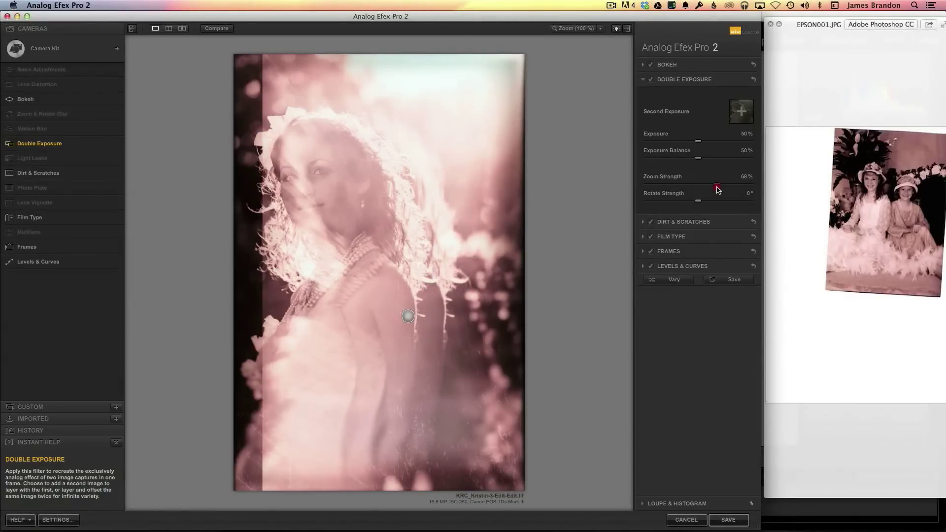
drag(396, 205, 359, 153)
drag(716, 184, 764, 186)
mouse_move(406, 316)
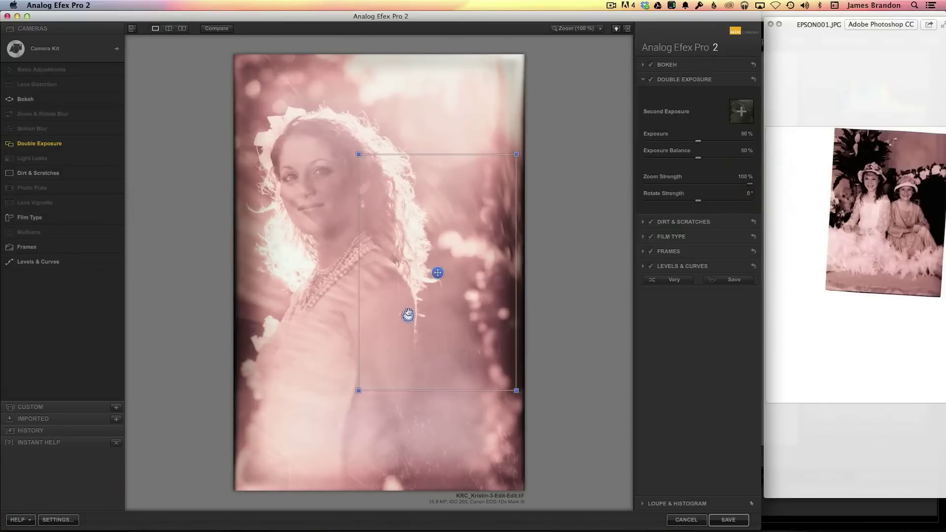
drag(434, 275, 465, 414)
click(644, 78)
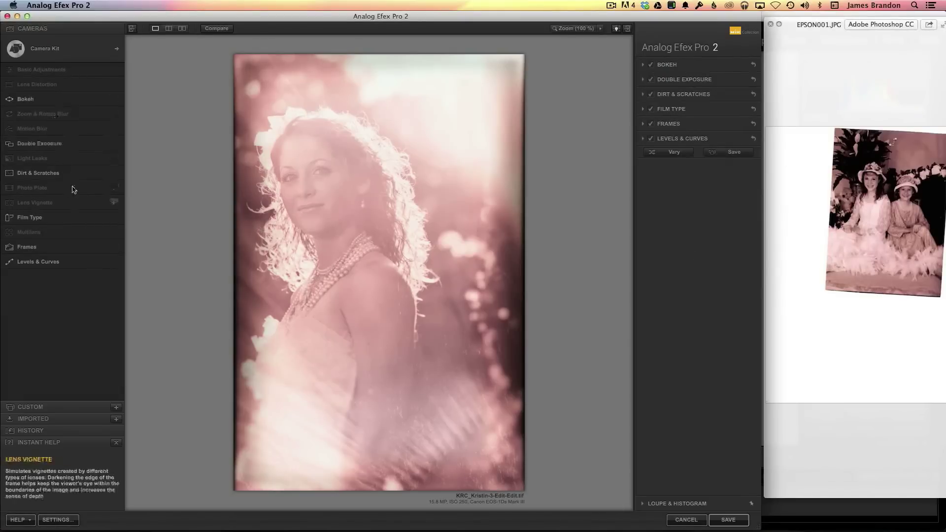
Toggle the Double Exposure effect off and on repeatedly to compare the portrait with and without it
click(651, 80)
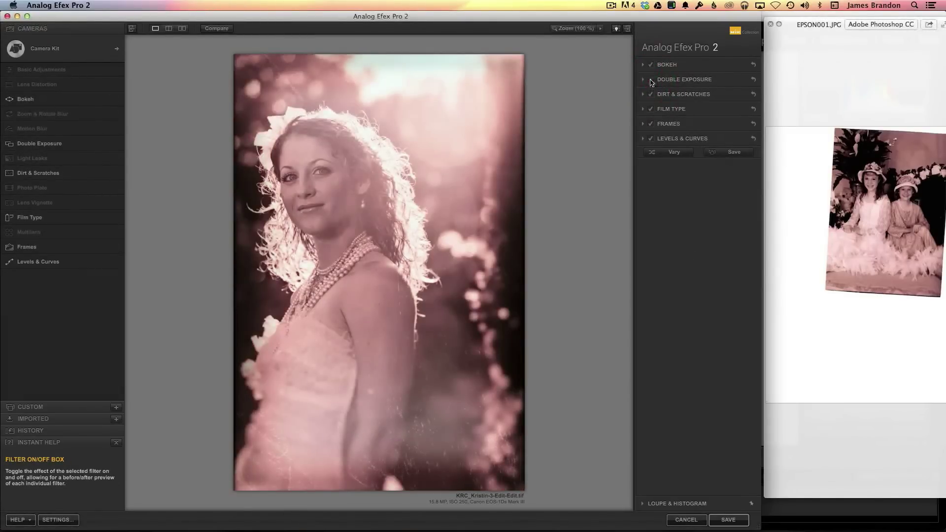
click(651, 80)
click(651, 80)
click(652, 80)
click(651, 80)
click(651, 80)
click(652, 80)
click(651, 80)
click(651, 80)
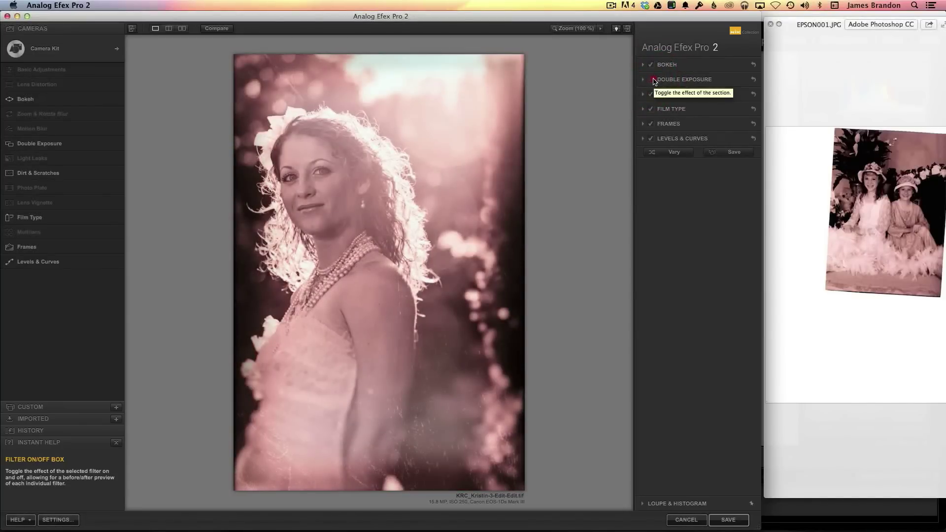
Reopen the Double Exposure settings and lower the exposure to 39% and the exposure balance to 10%
click(643, 79)
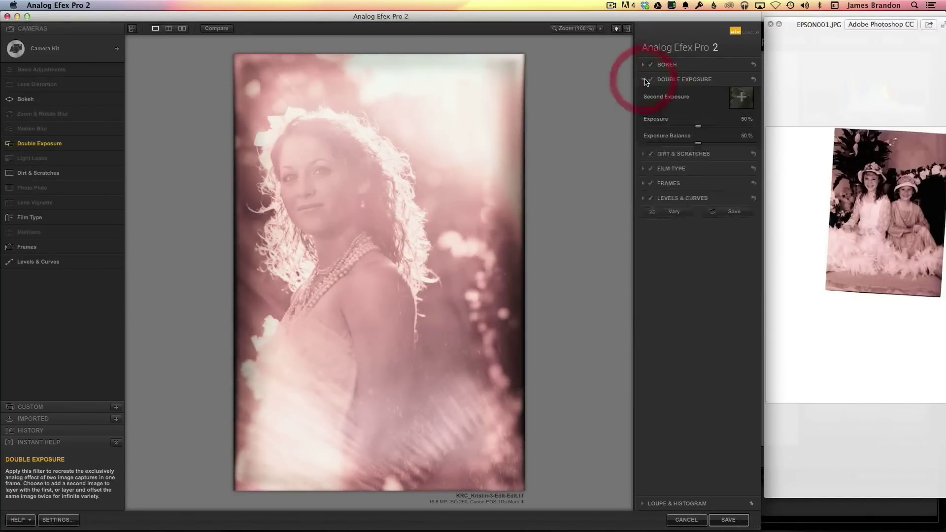
drag(698, 144, 689, 144)
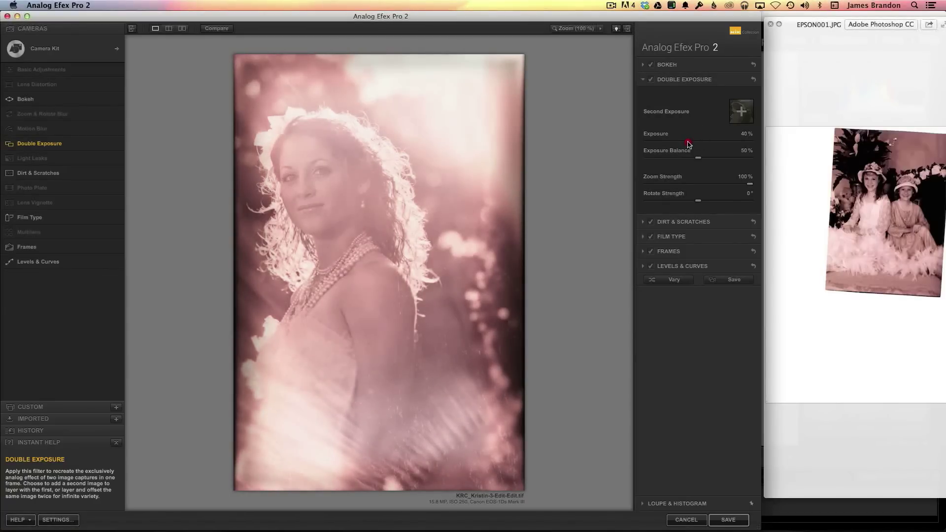
click(688, 143)
drag(705, 161, 668, 160)
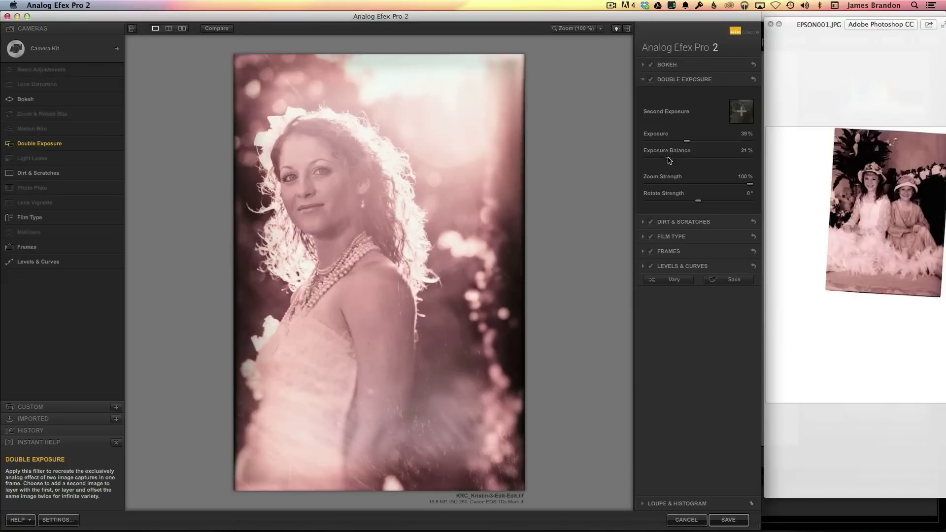
drag(665, 158, 660, 160)
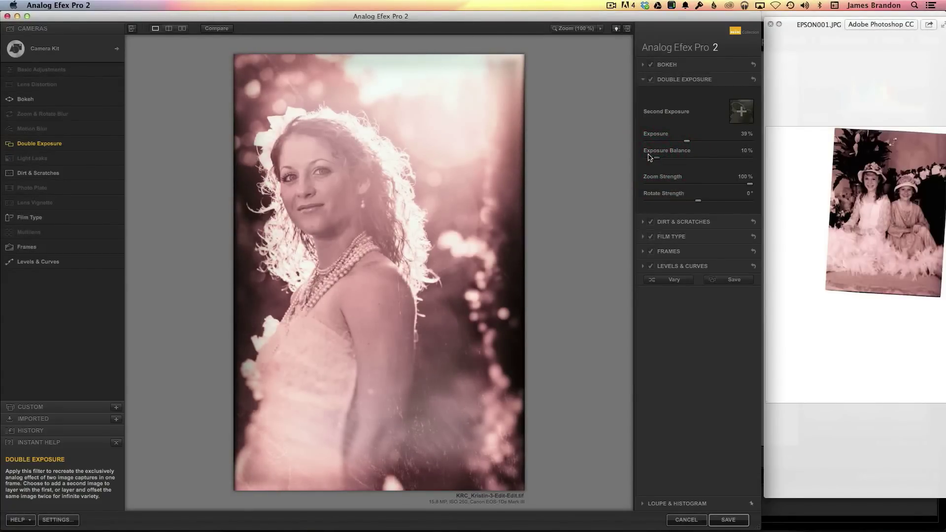